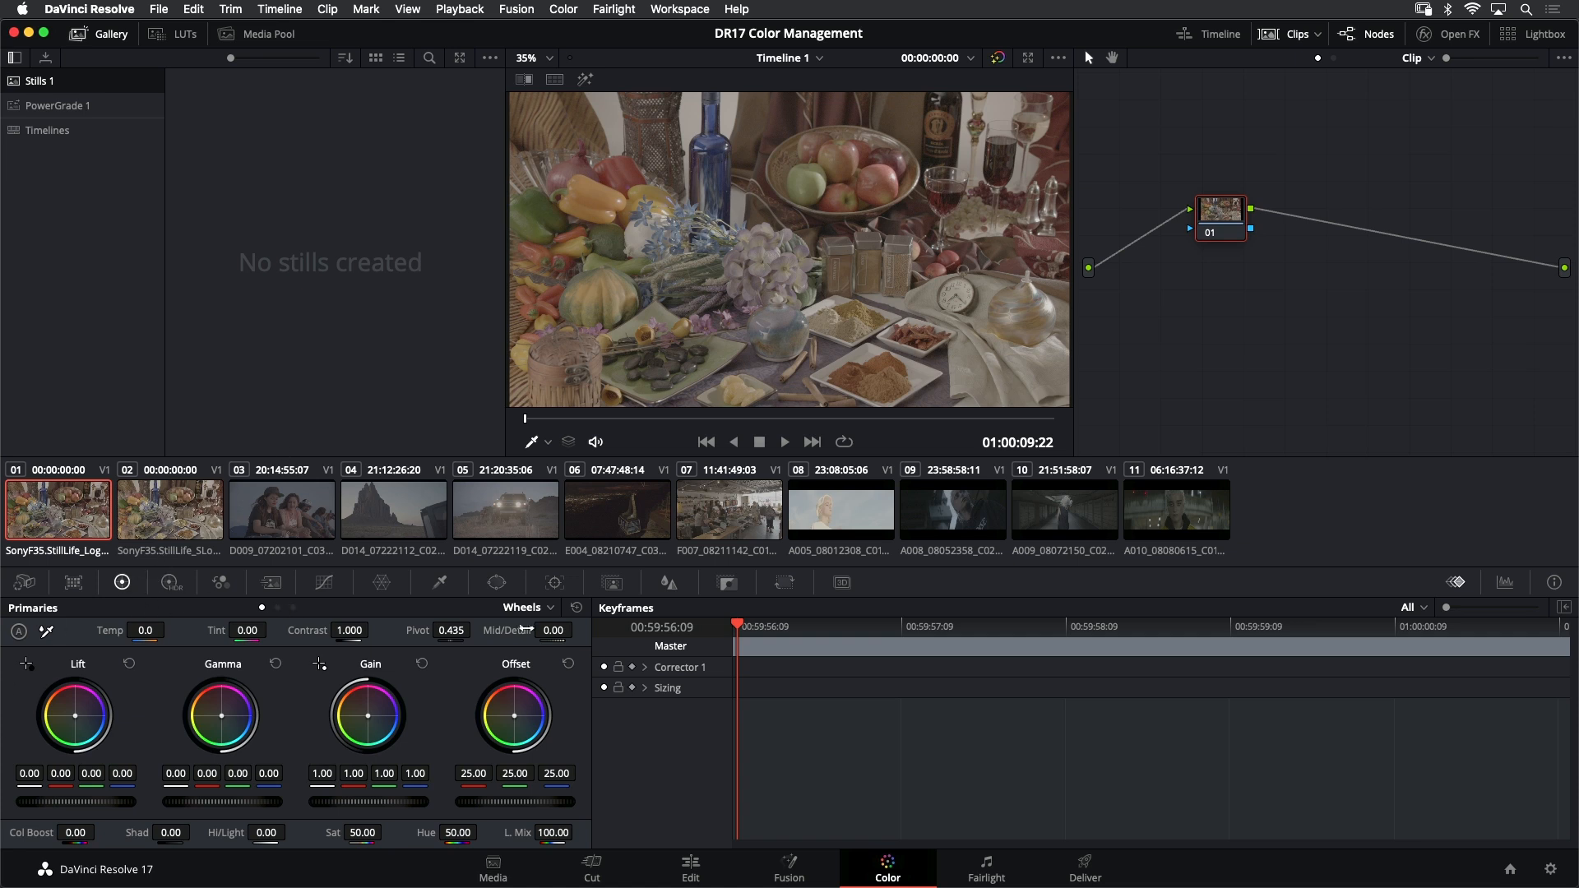
- Grade the first still-life clip with contrast 1.326, pivot 0.455 and saturation 57.40, and reset that grade
left_click_drag(349, 630, 492, 627)
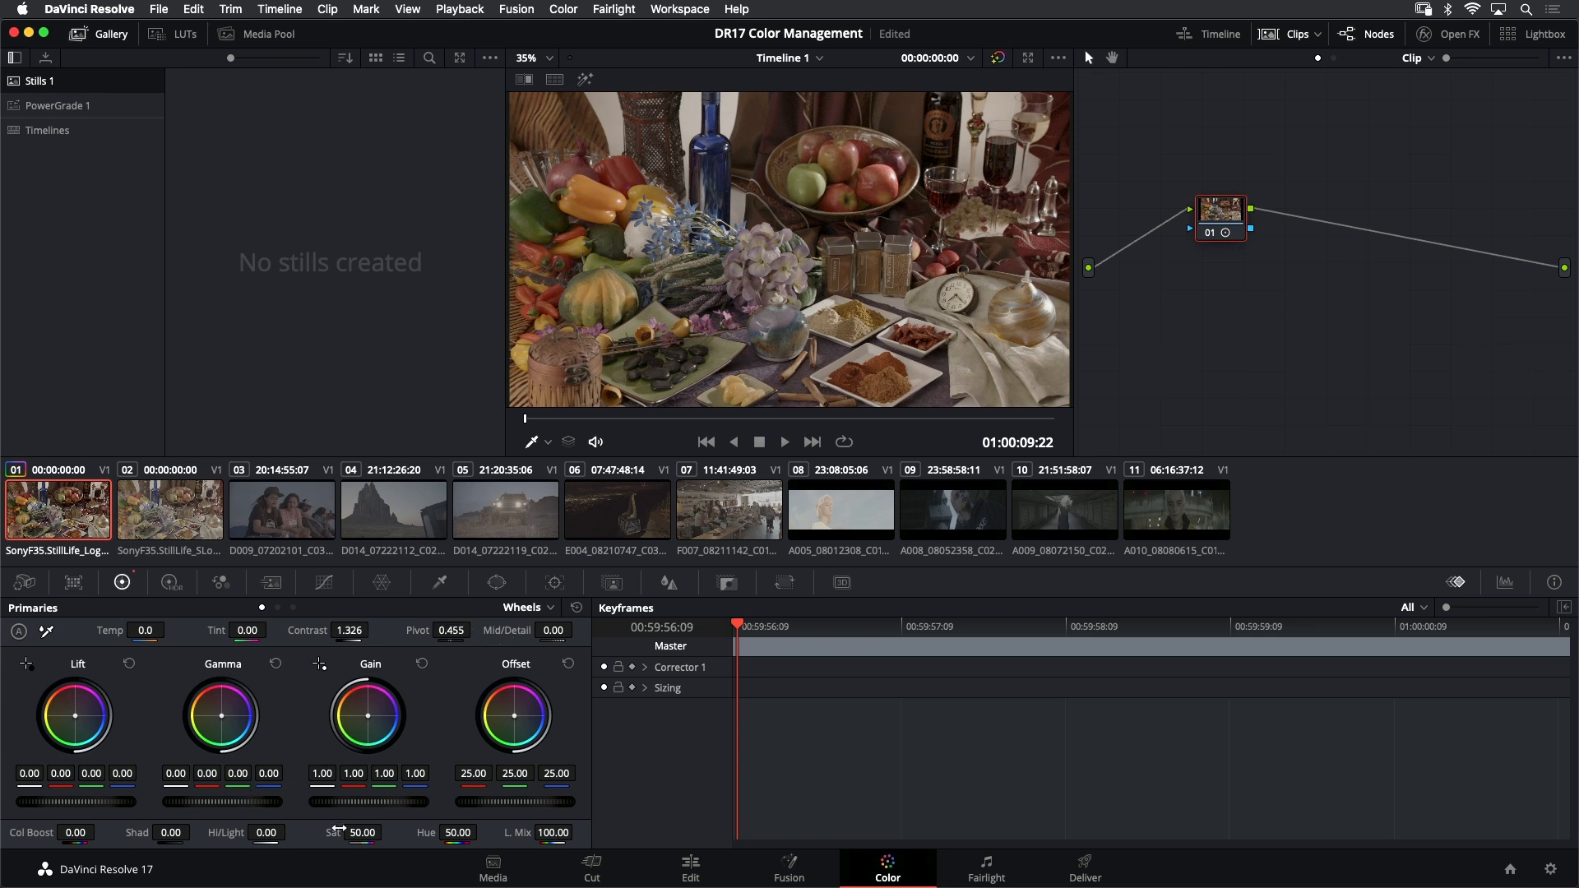
left_click_drag(366, 831, 387, 831)
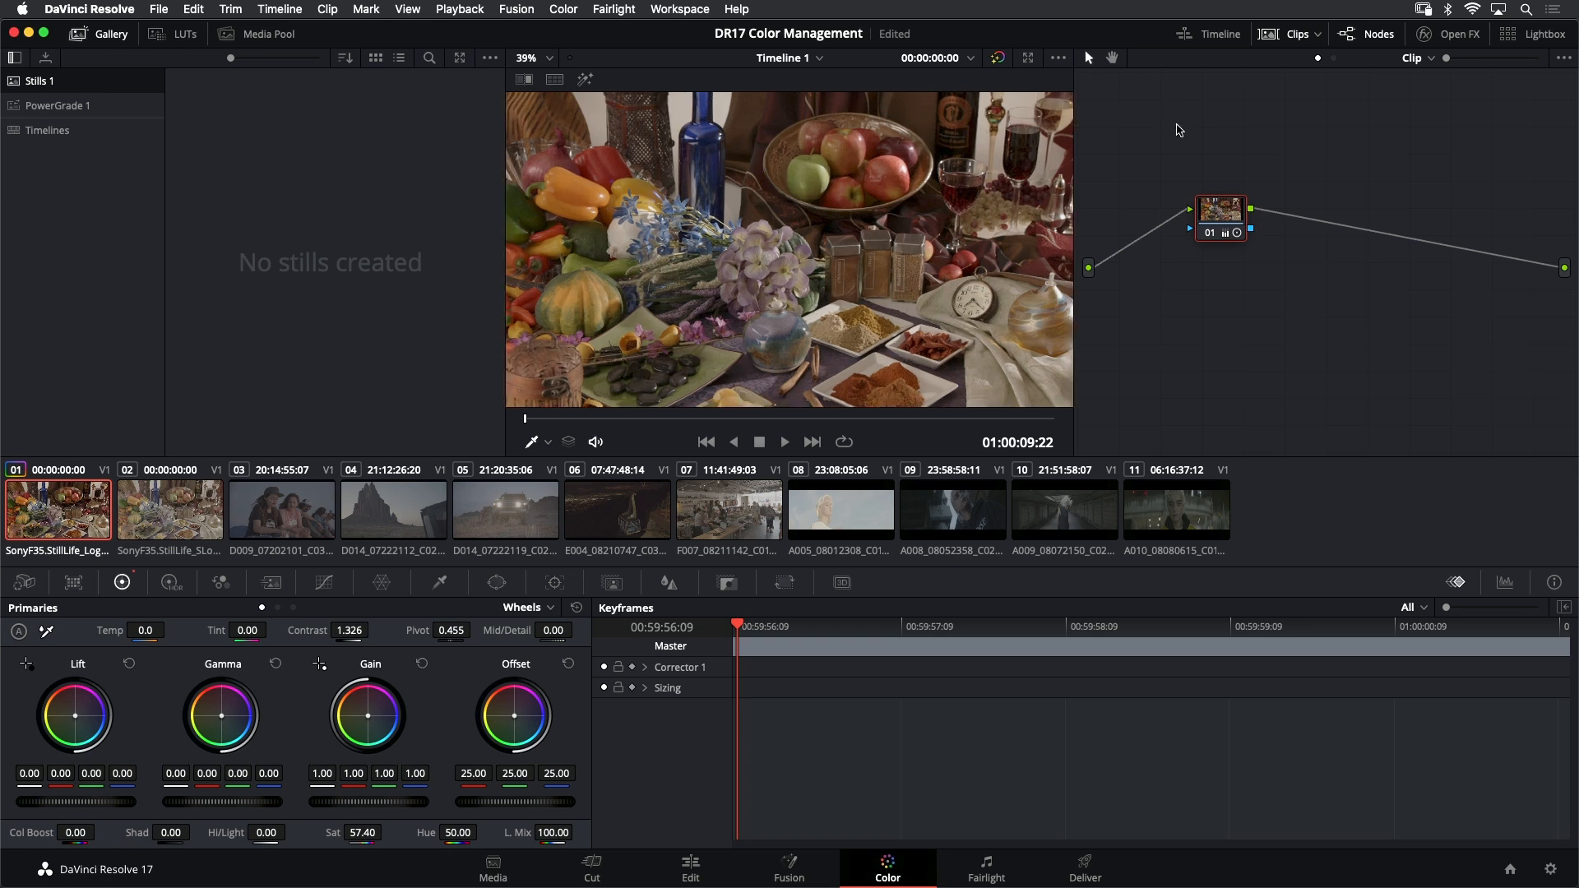
right_click(1200, 146)
left_click(1203, 149)
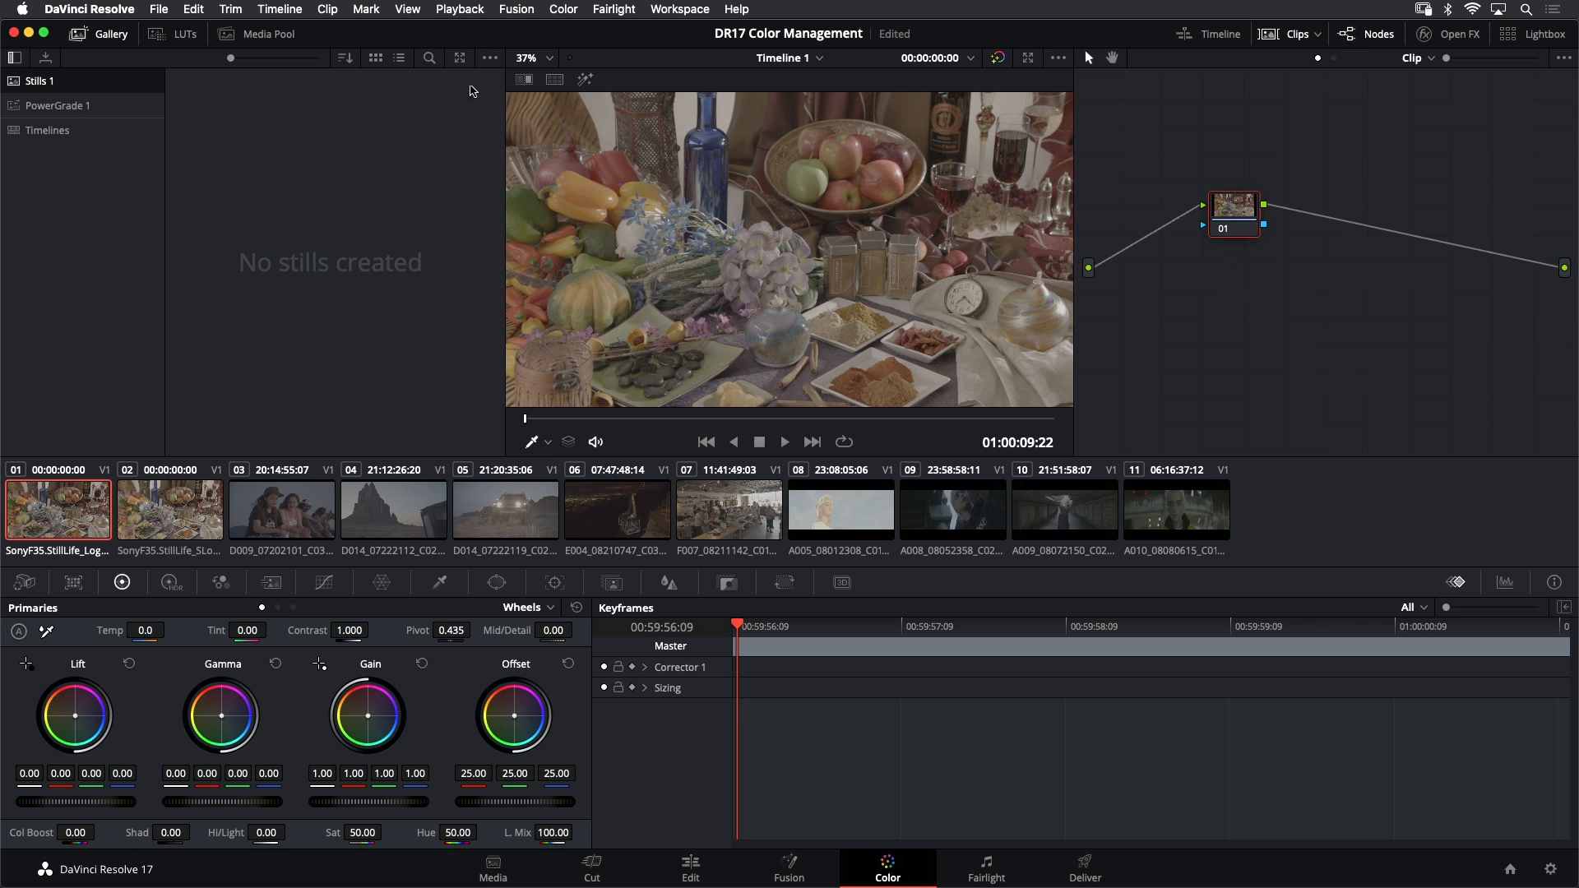
- Set the project's color science to ACEScct in the color management project settings
left_click(161, 11)
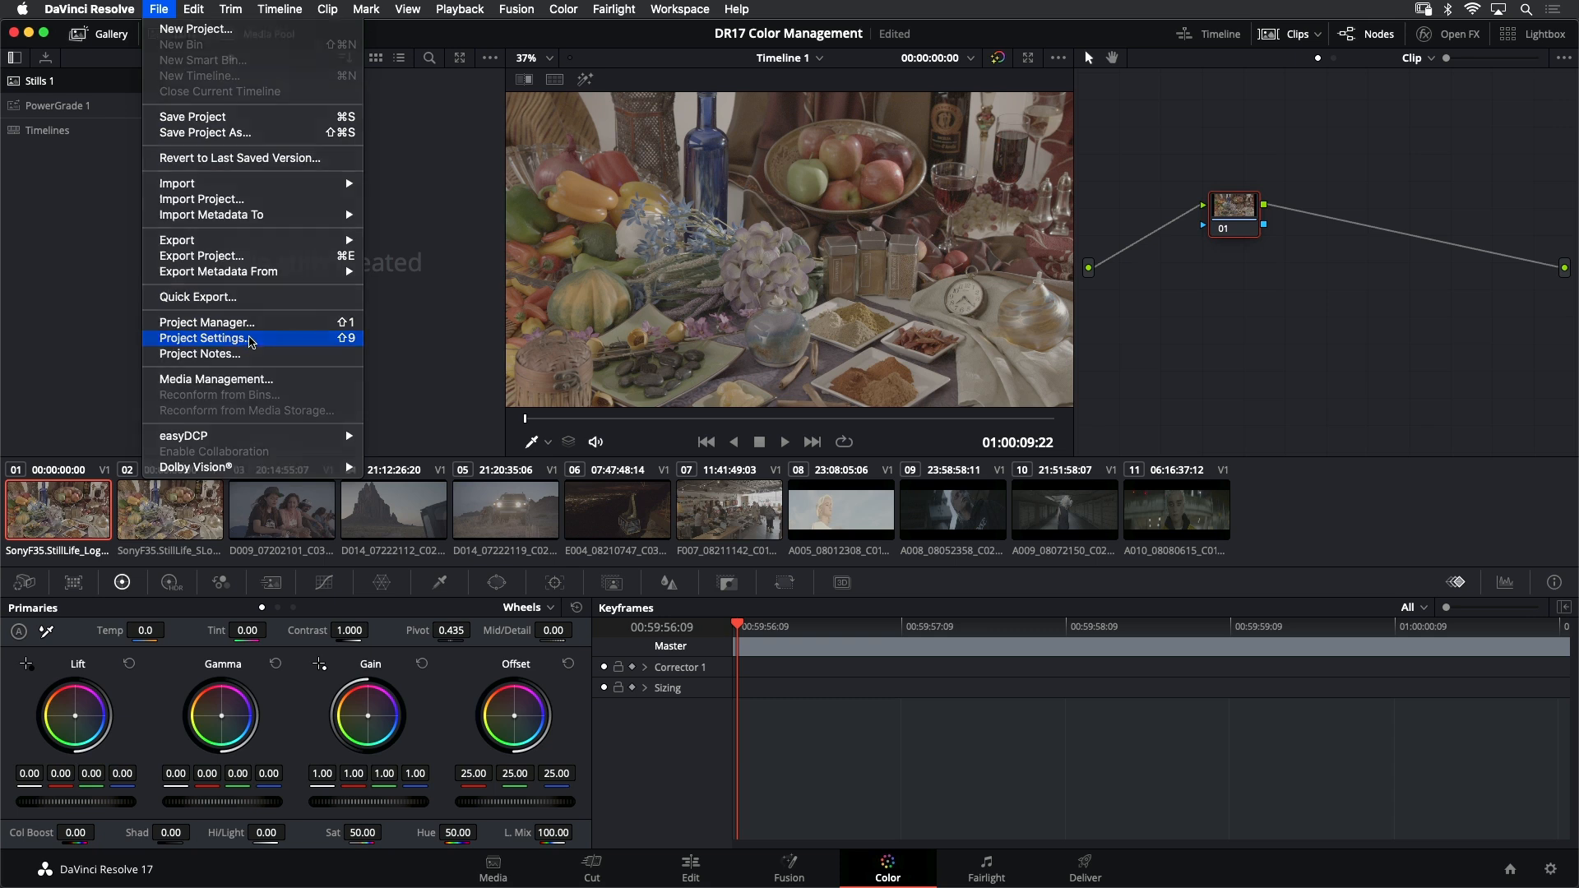
left_click(246, 341)
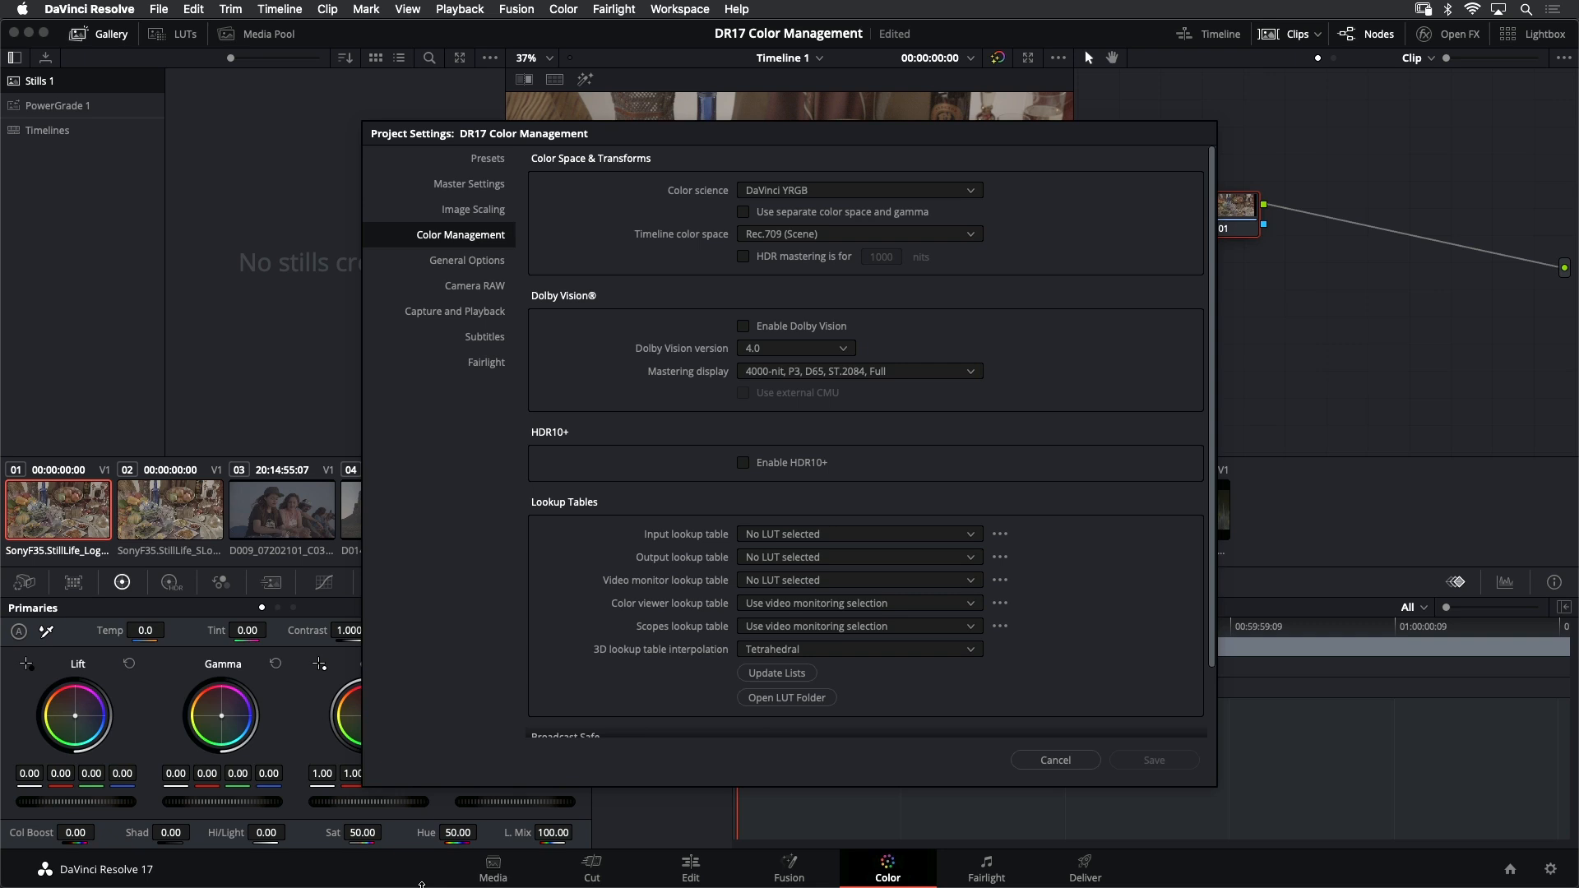
left_click(838, 192)
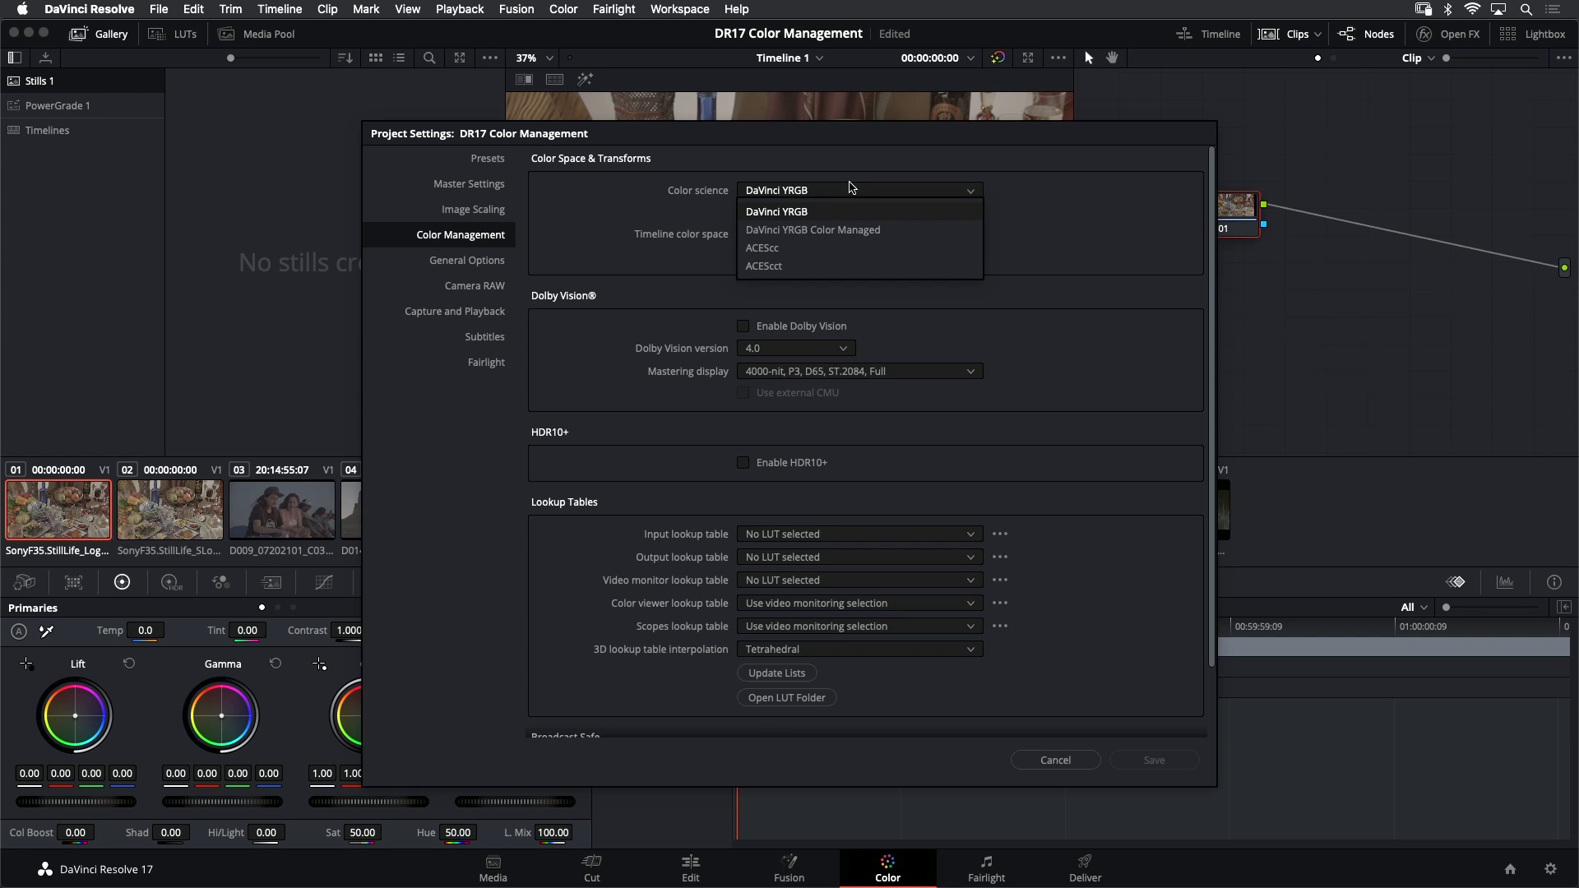
left_click(827, 269)
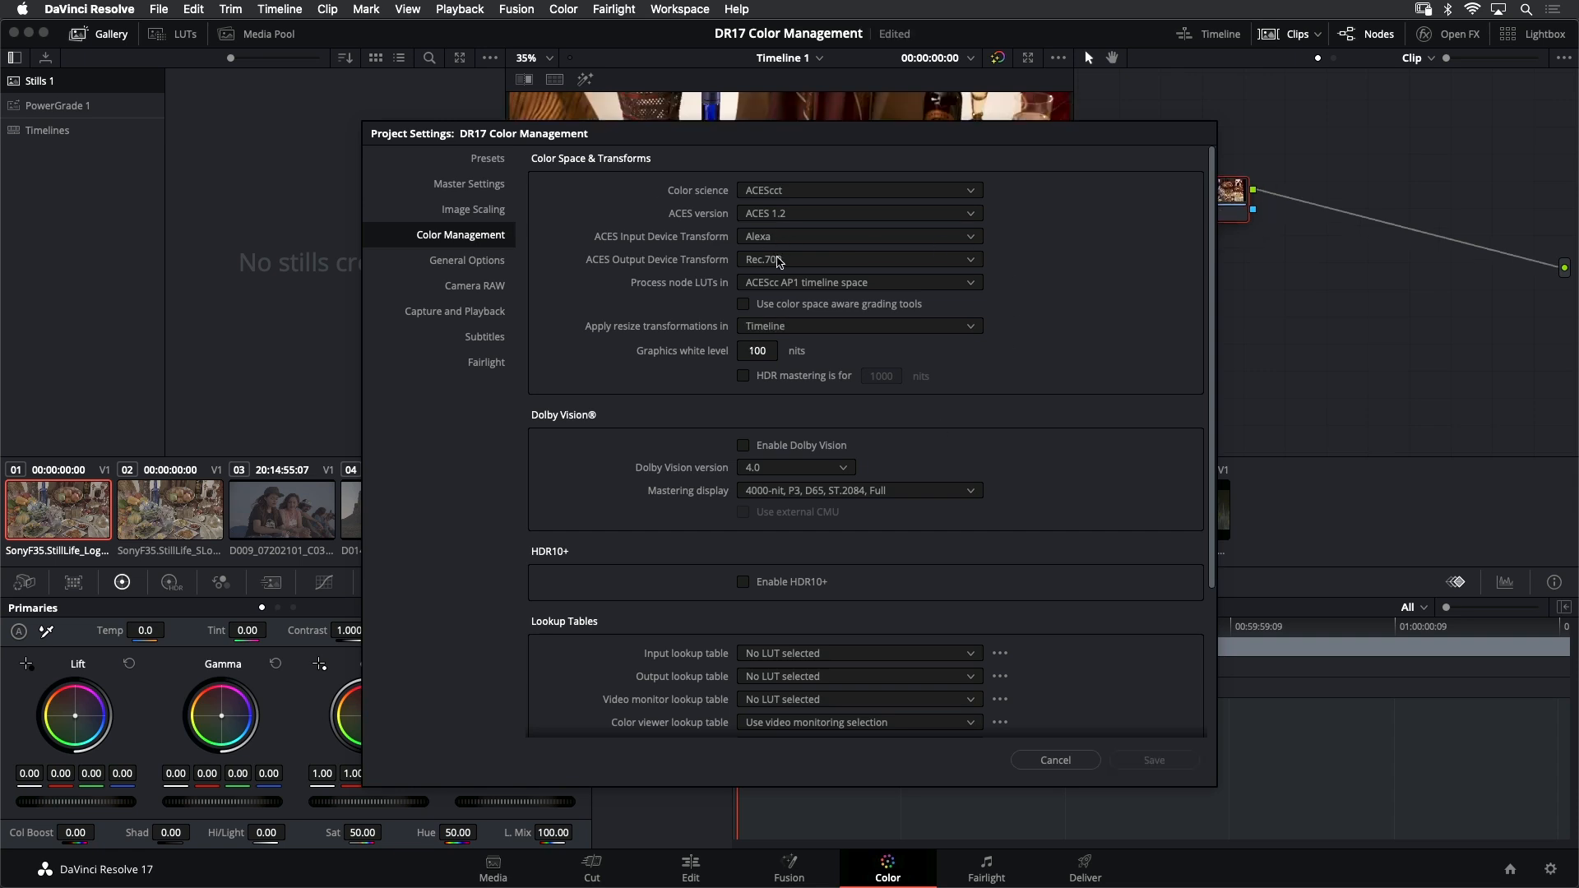
- Set the ACES Output Device Transform to P3-DCI (D60 sim.) and save the project settings
left_click(779, 262)
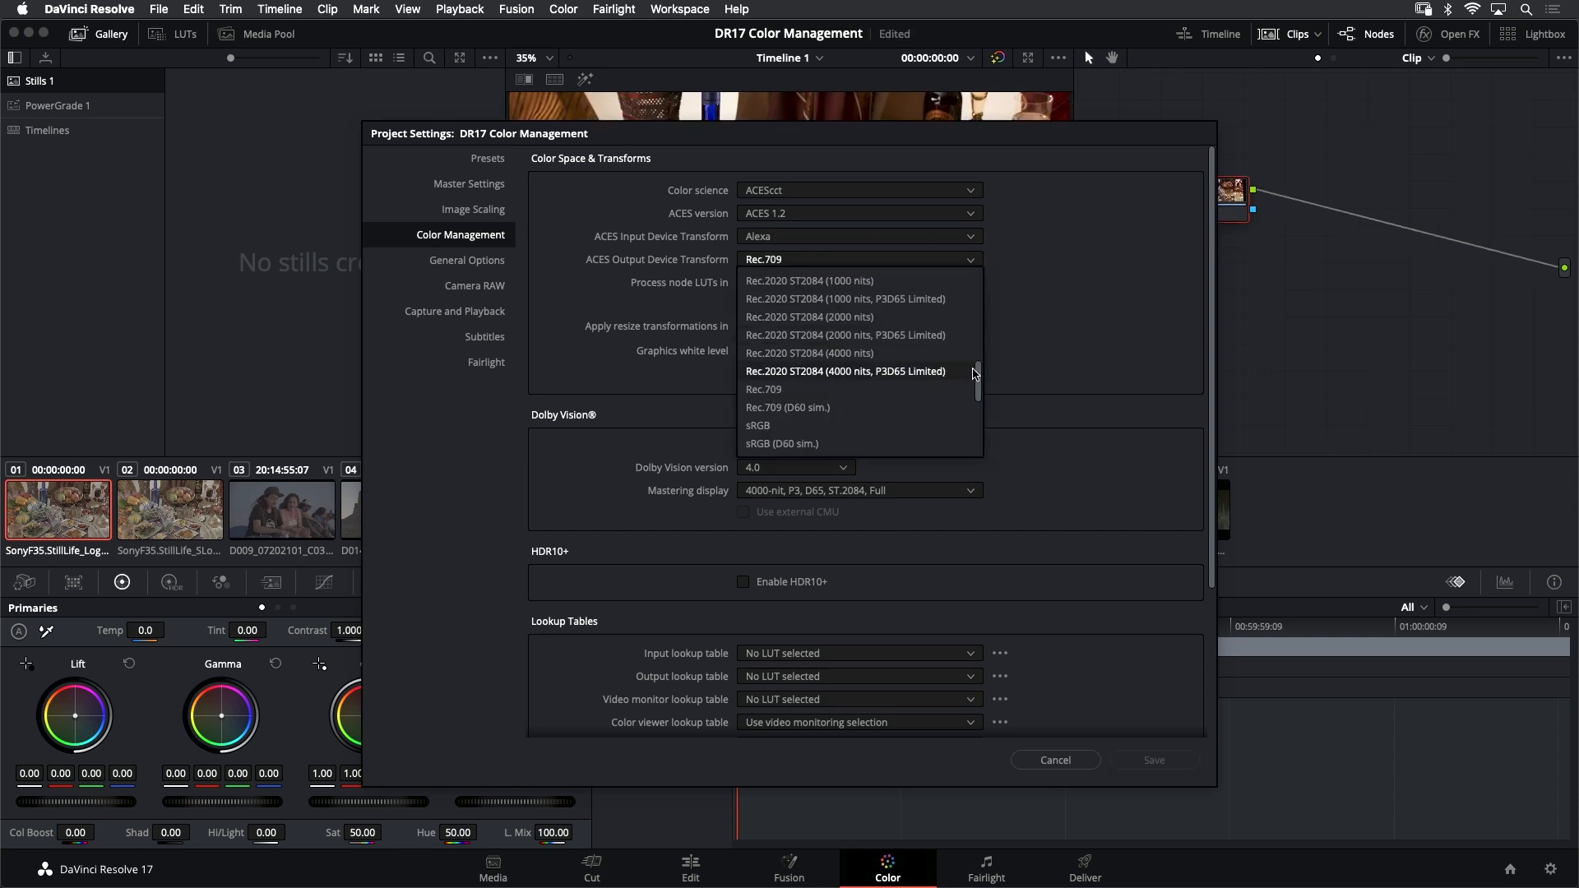
scroll(986, 380, "down", 3)
scroll(984, 374, "up", 6)
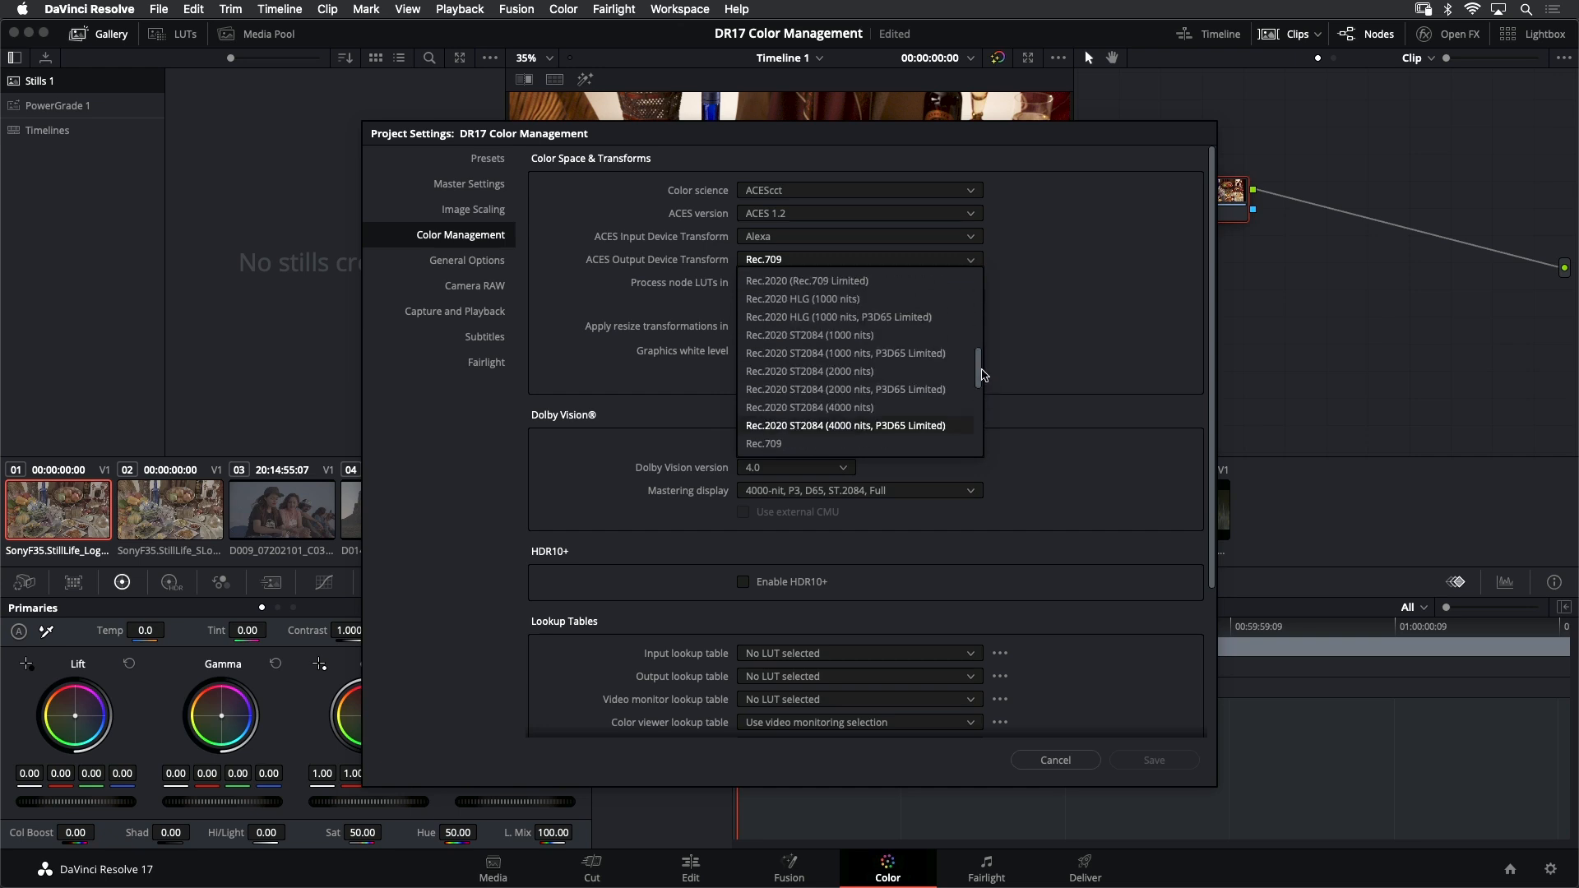
scroll(984, 371, "up", 1)
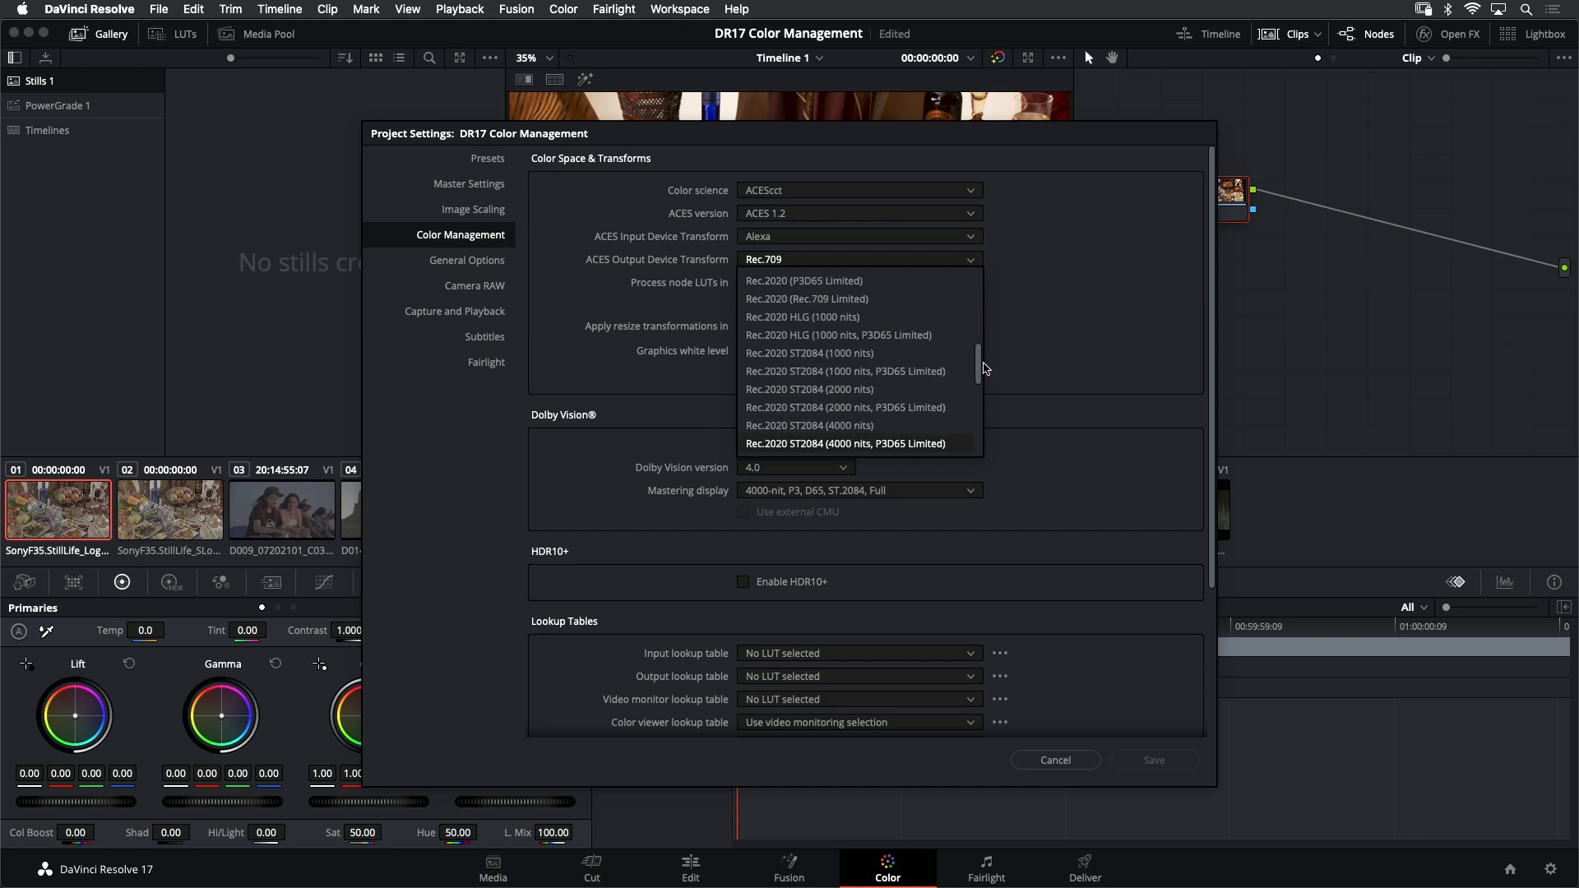
scroll(985, 370, "up", 5)
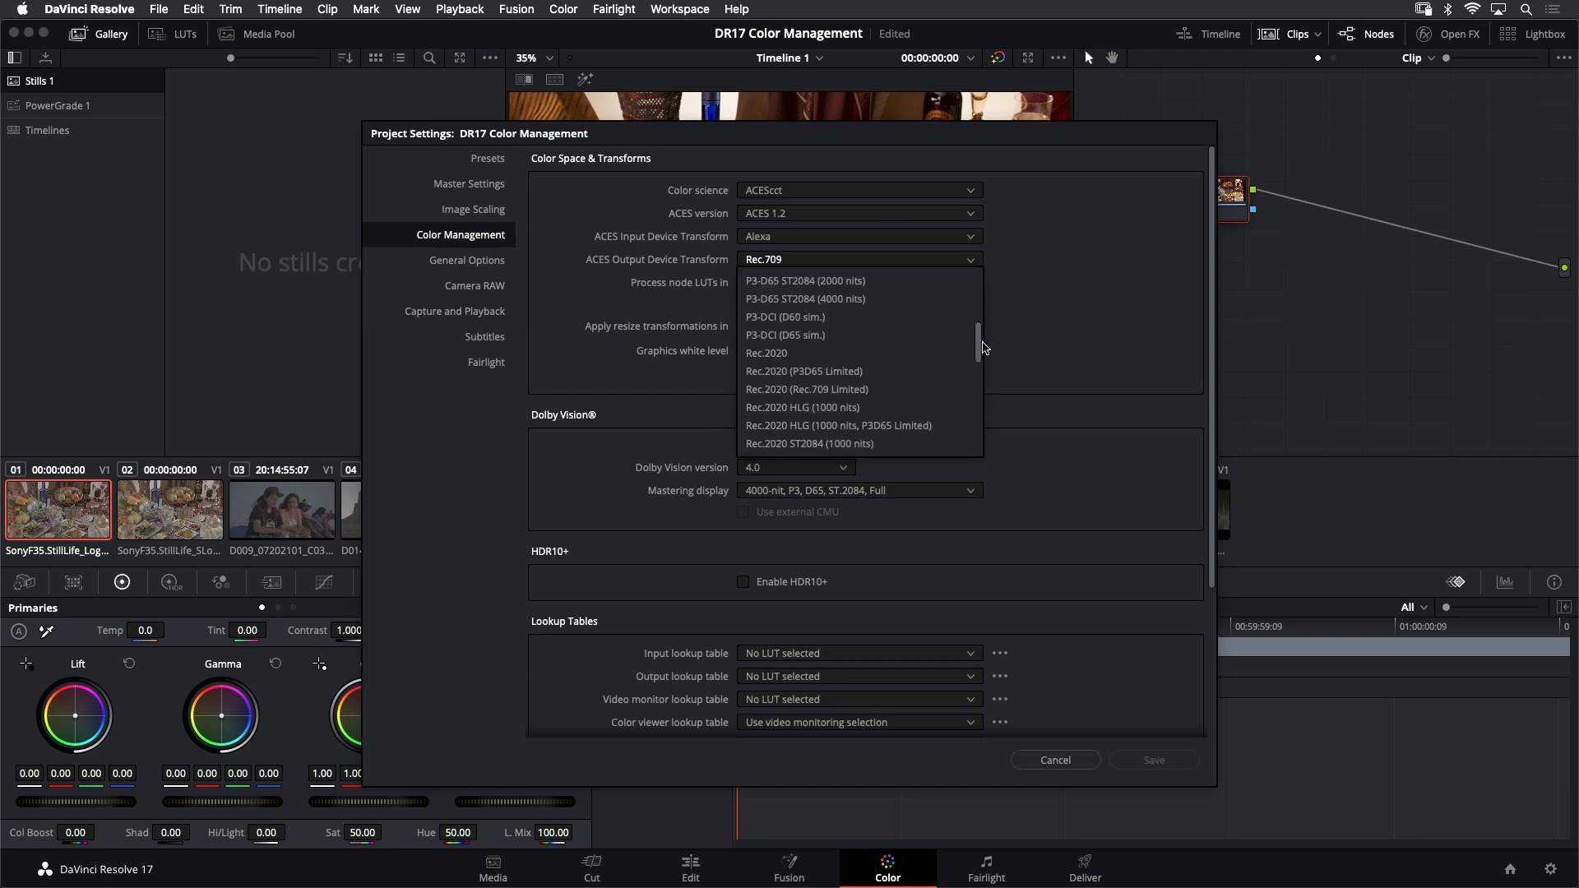
left_click(943, 319)
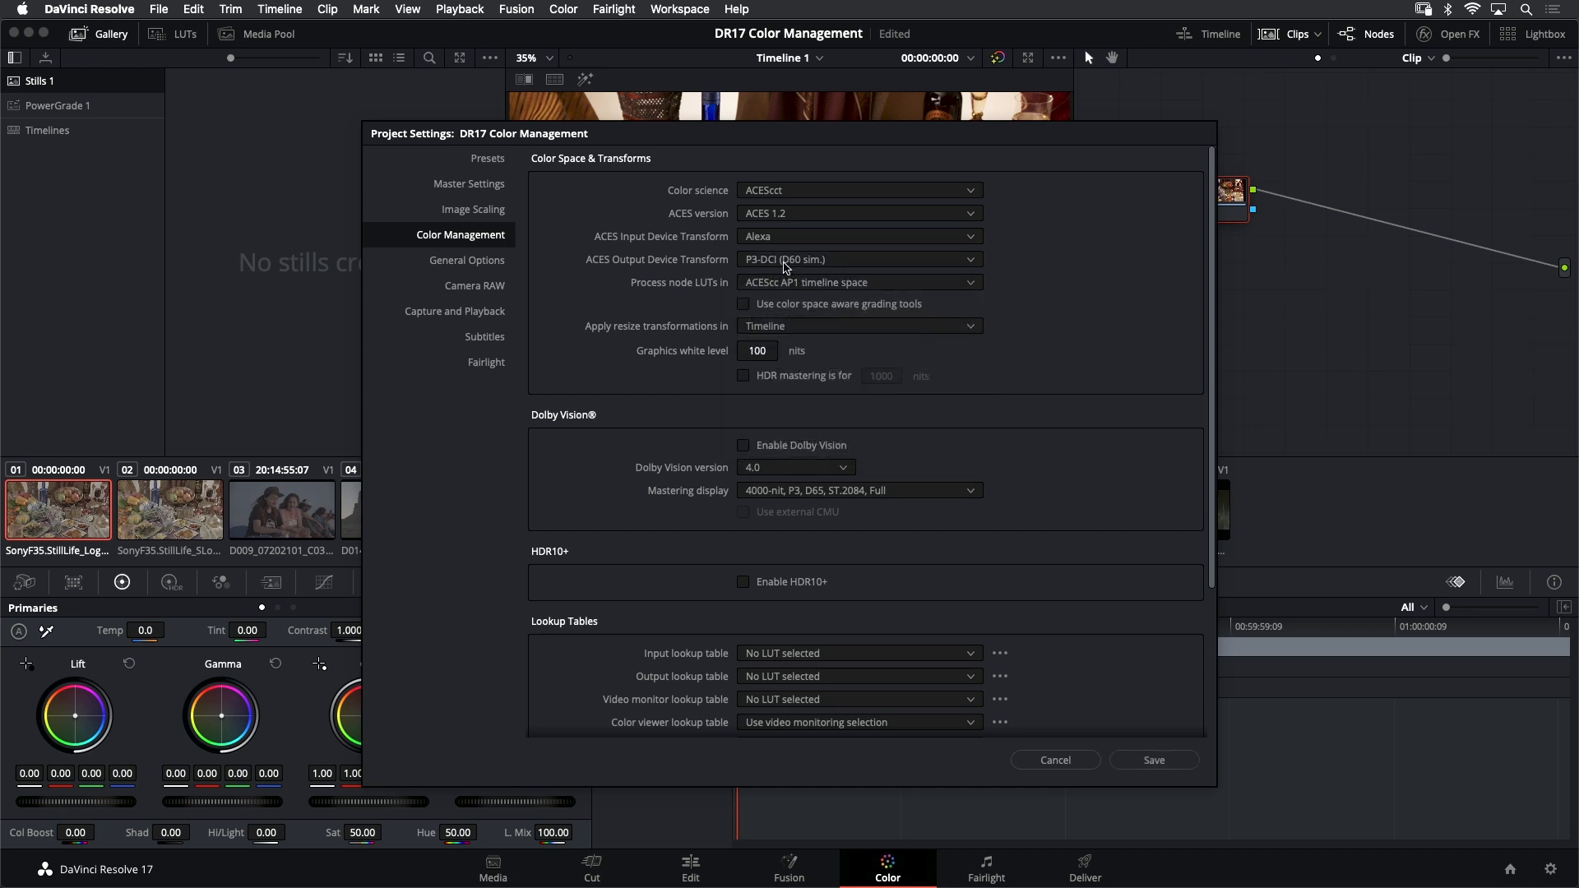
left_click(1155, 760)
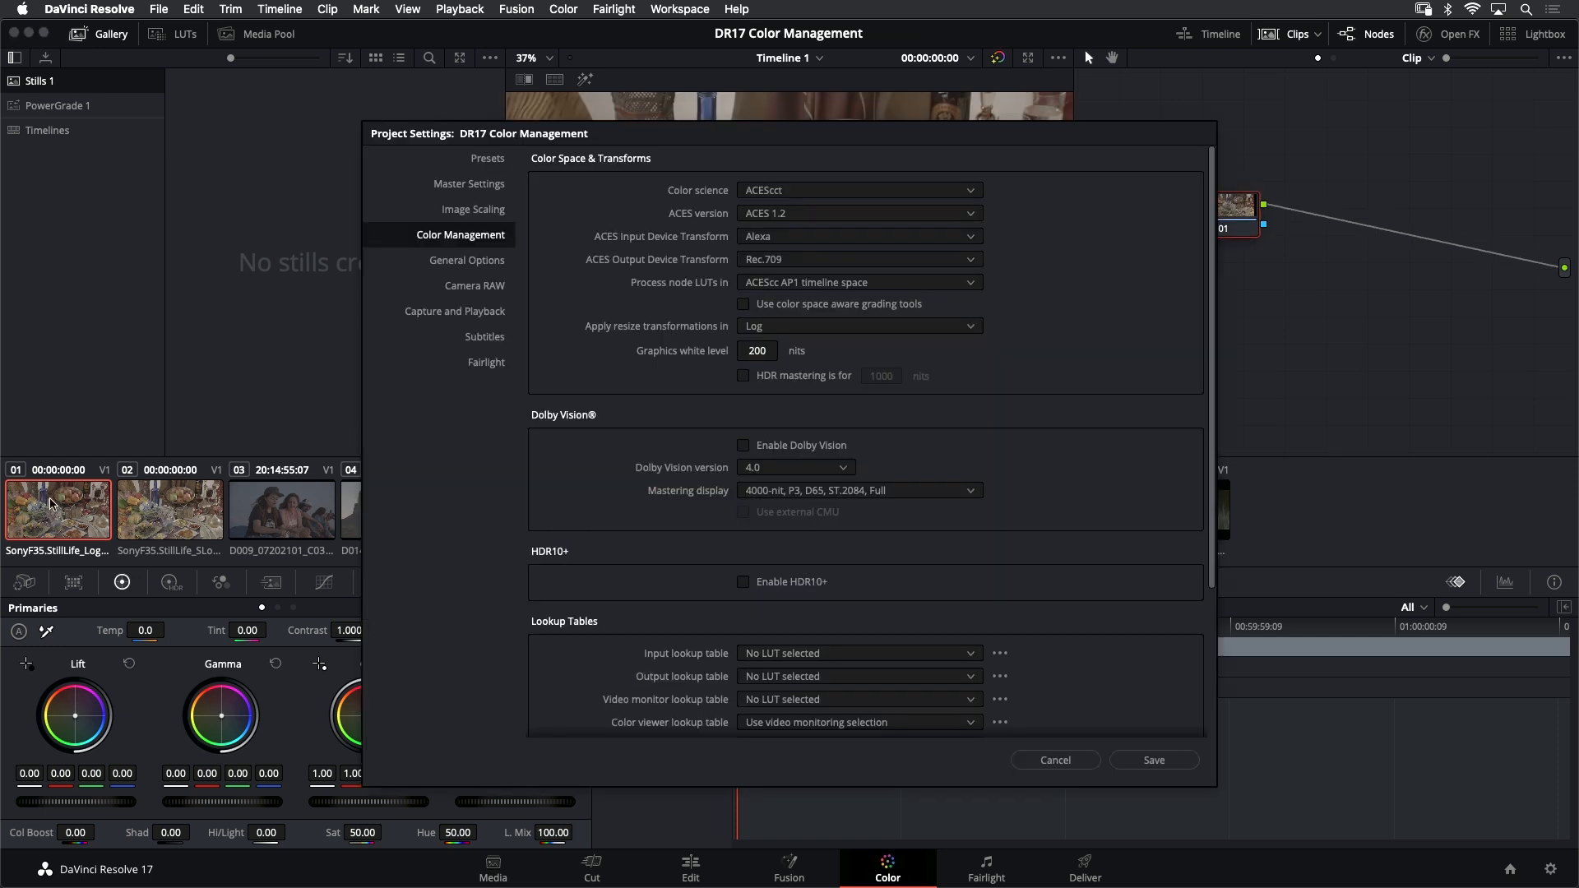
- Keep Rec.709 as the ACES Output Device Transform and save the ACEScct project settings
left_click(800, 259)
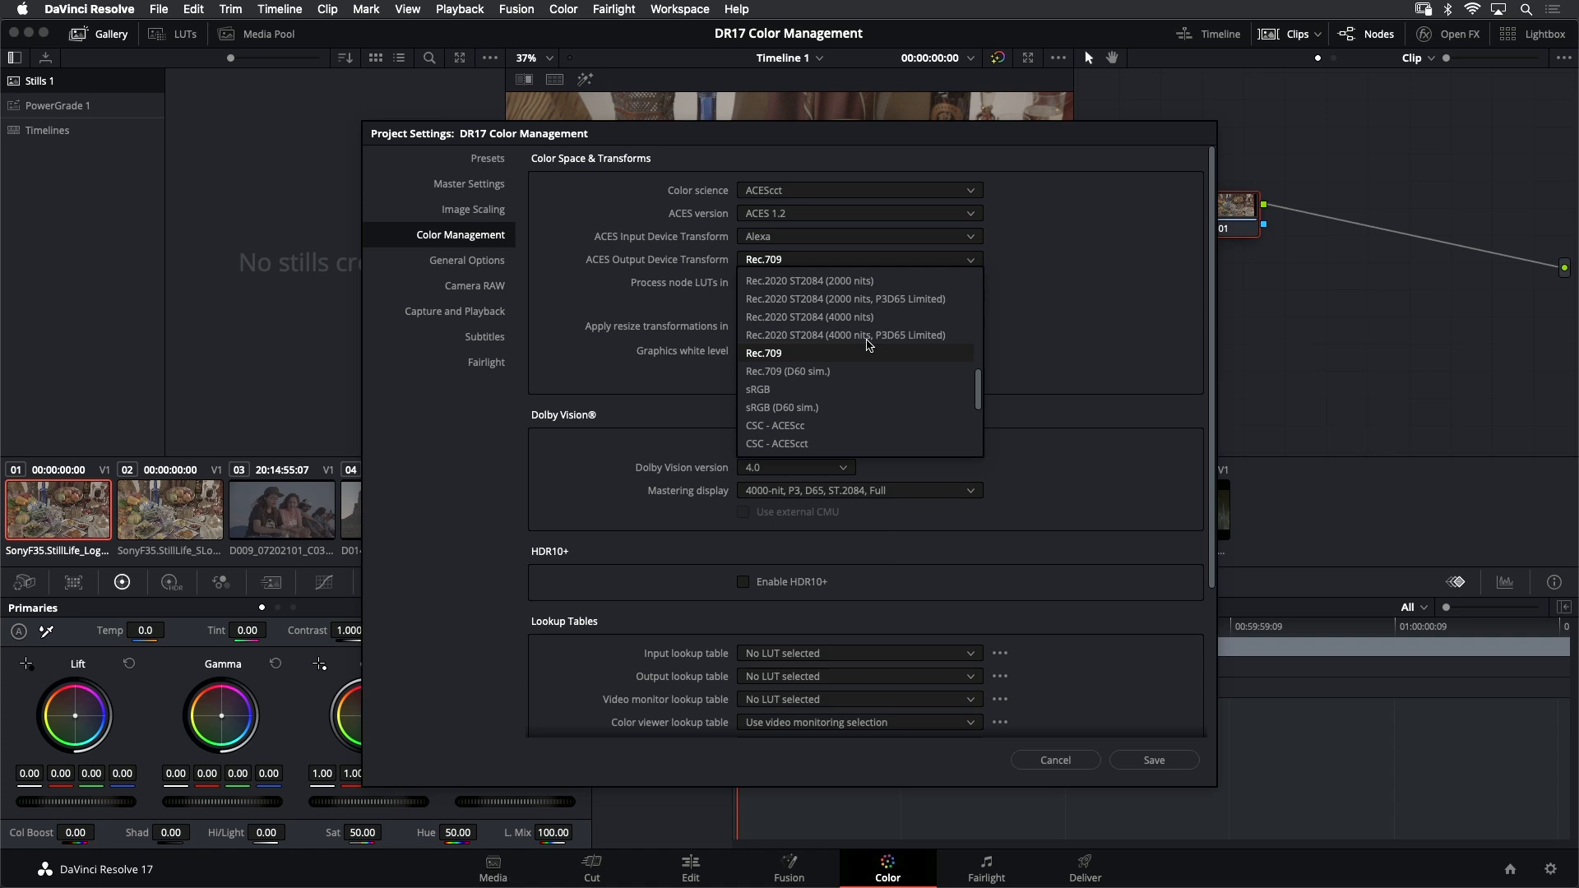
left_click(1078, 284)
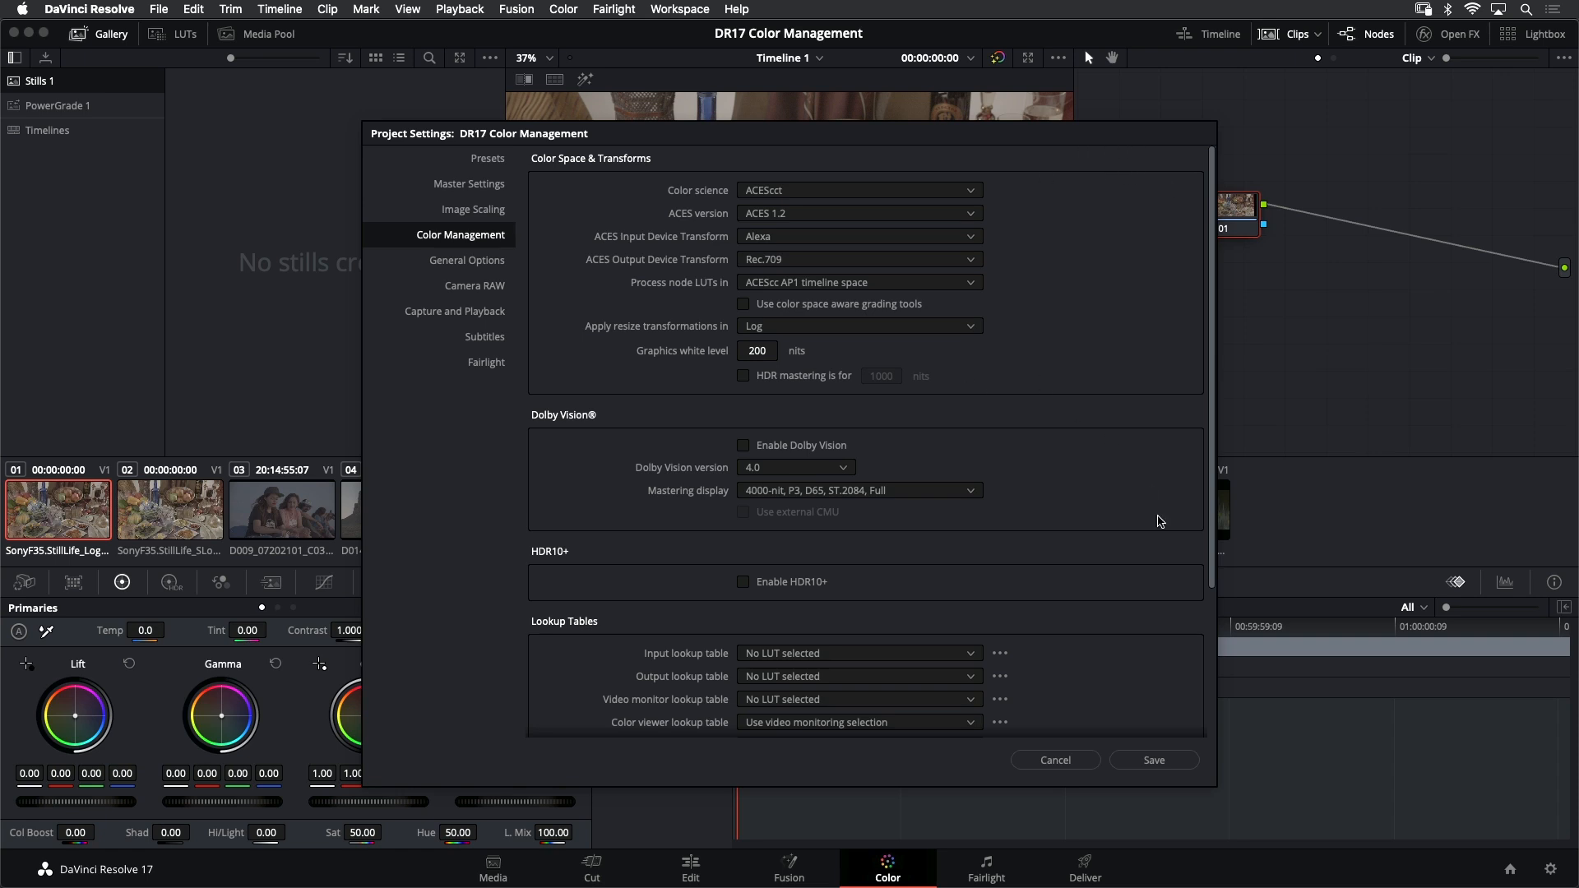
left_click_drag(924, 159, 423, 79)
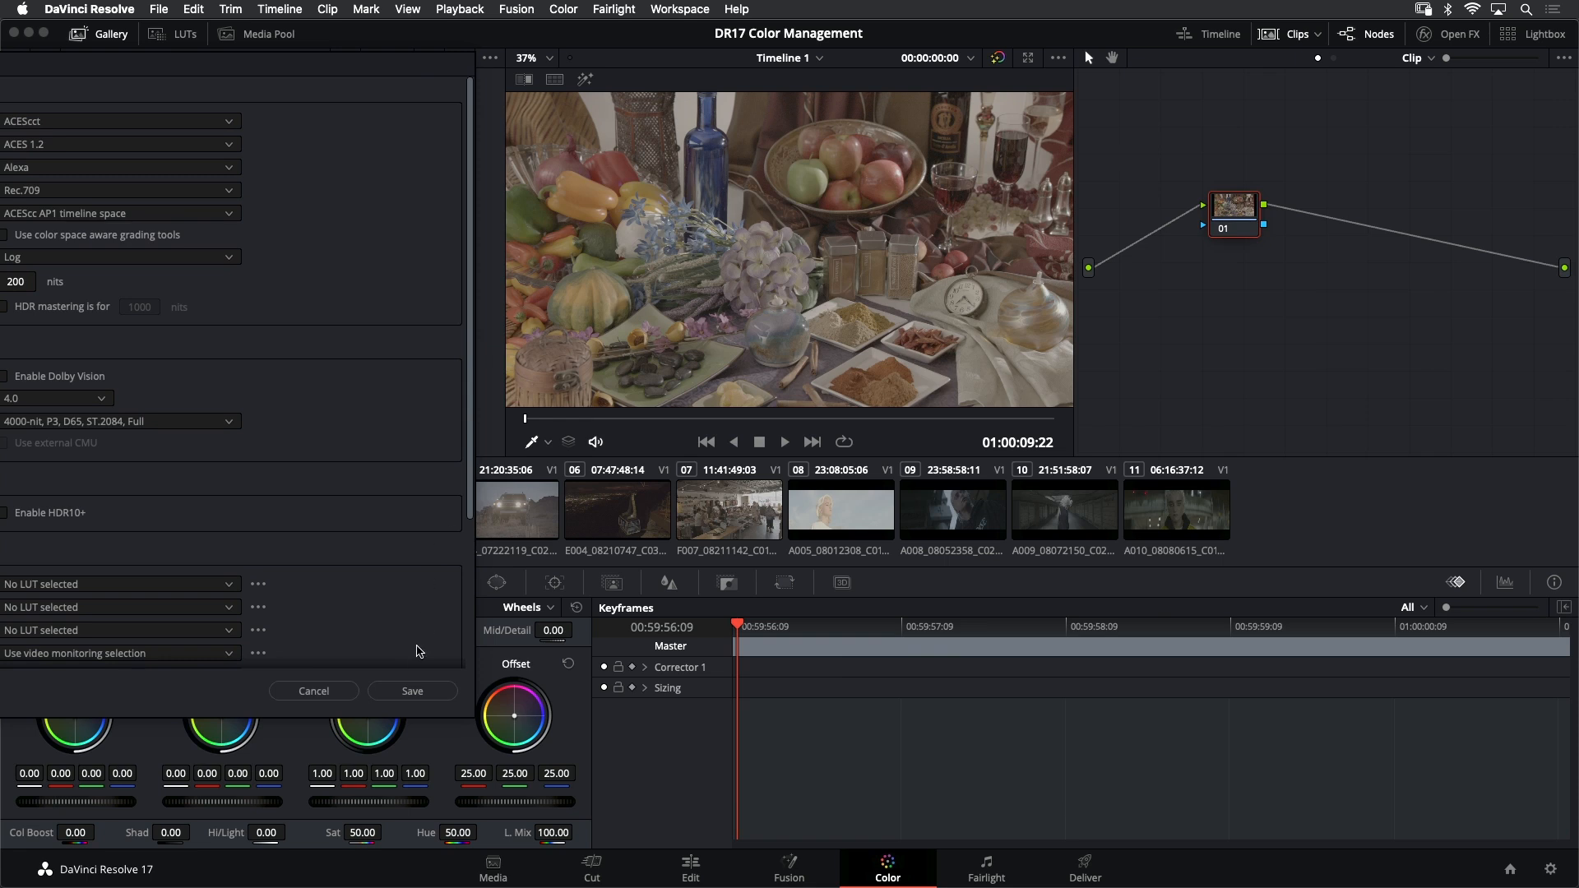
left_click(412, 690)
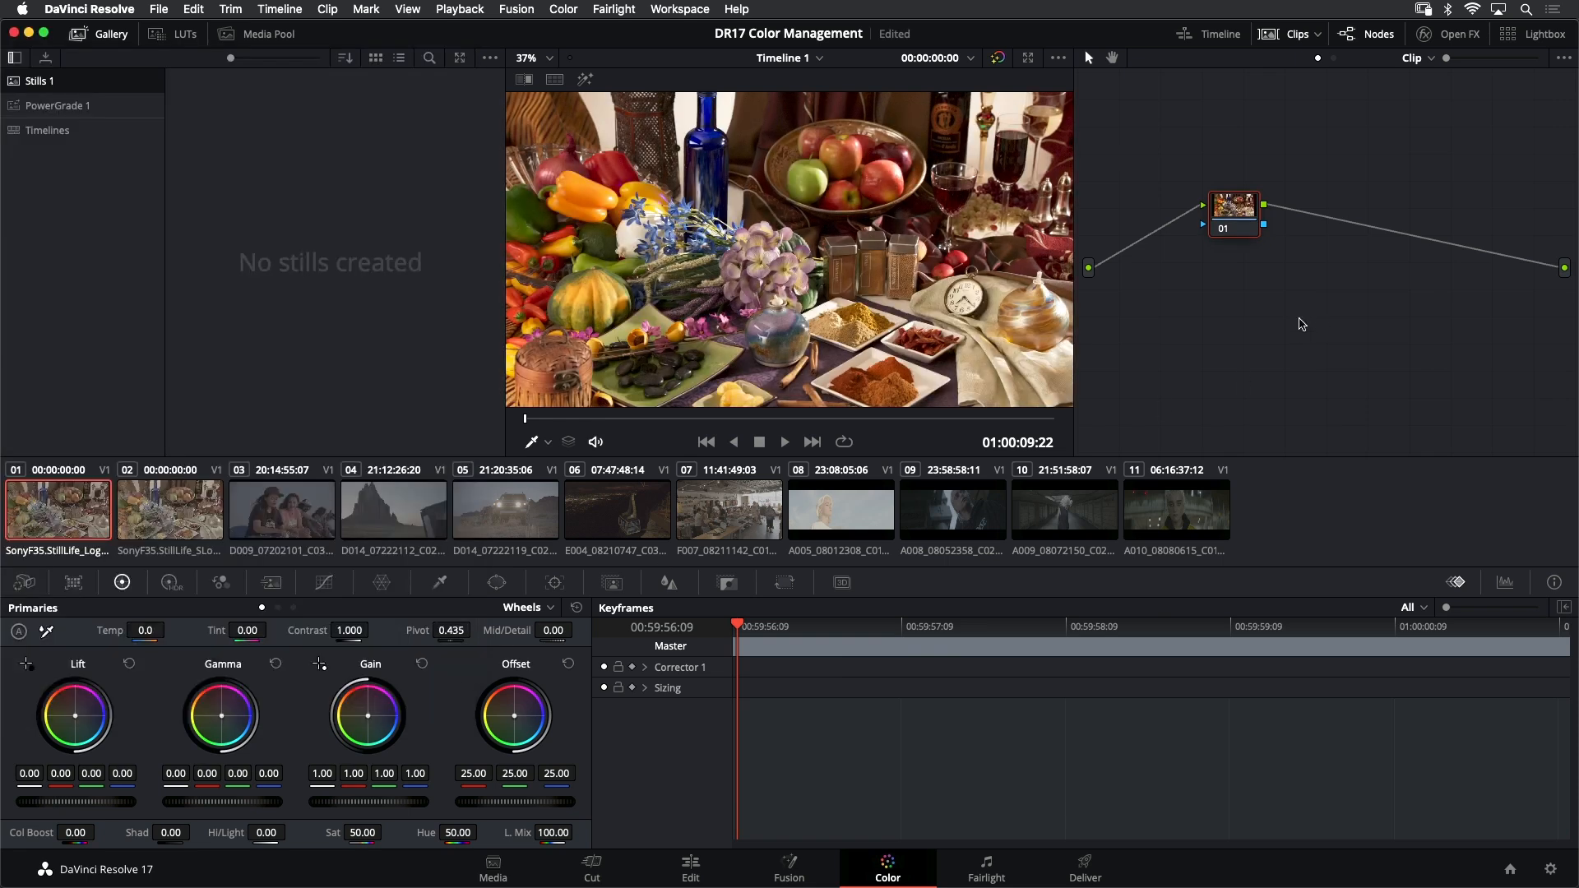
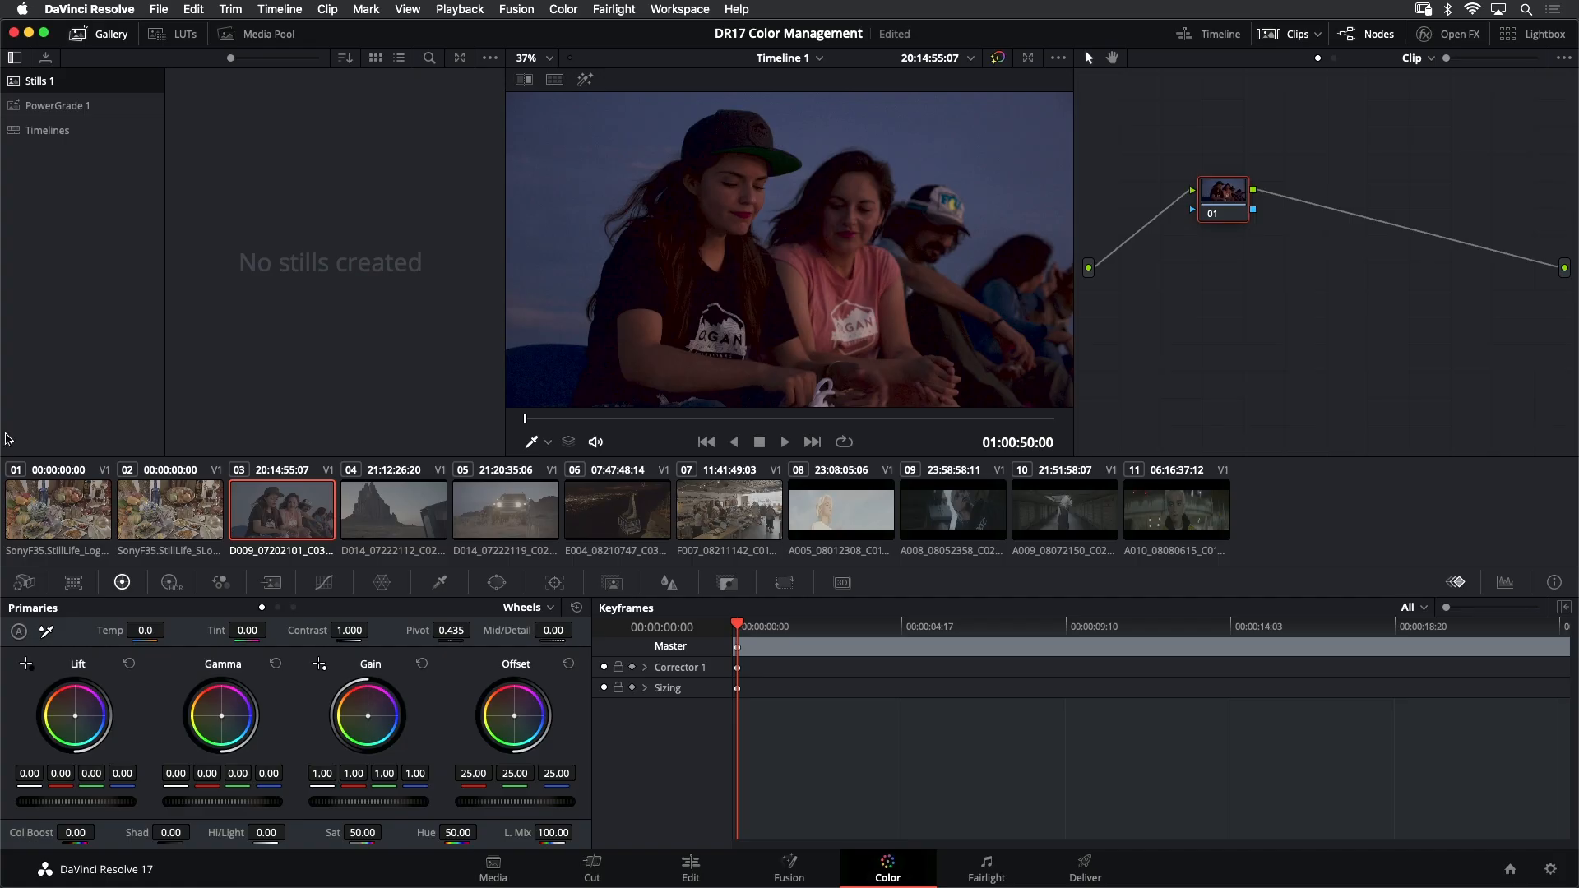
- With the first still-life clip displayed, set the project's ACES Input Device Transform to Alexa and save the project settings
left_click(69, 505)
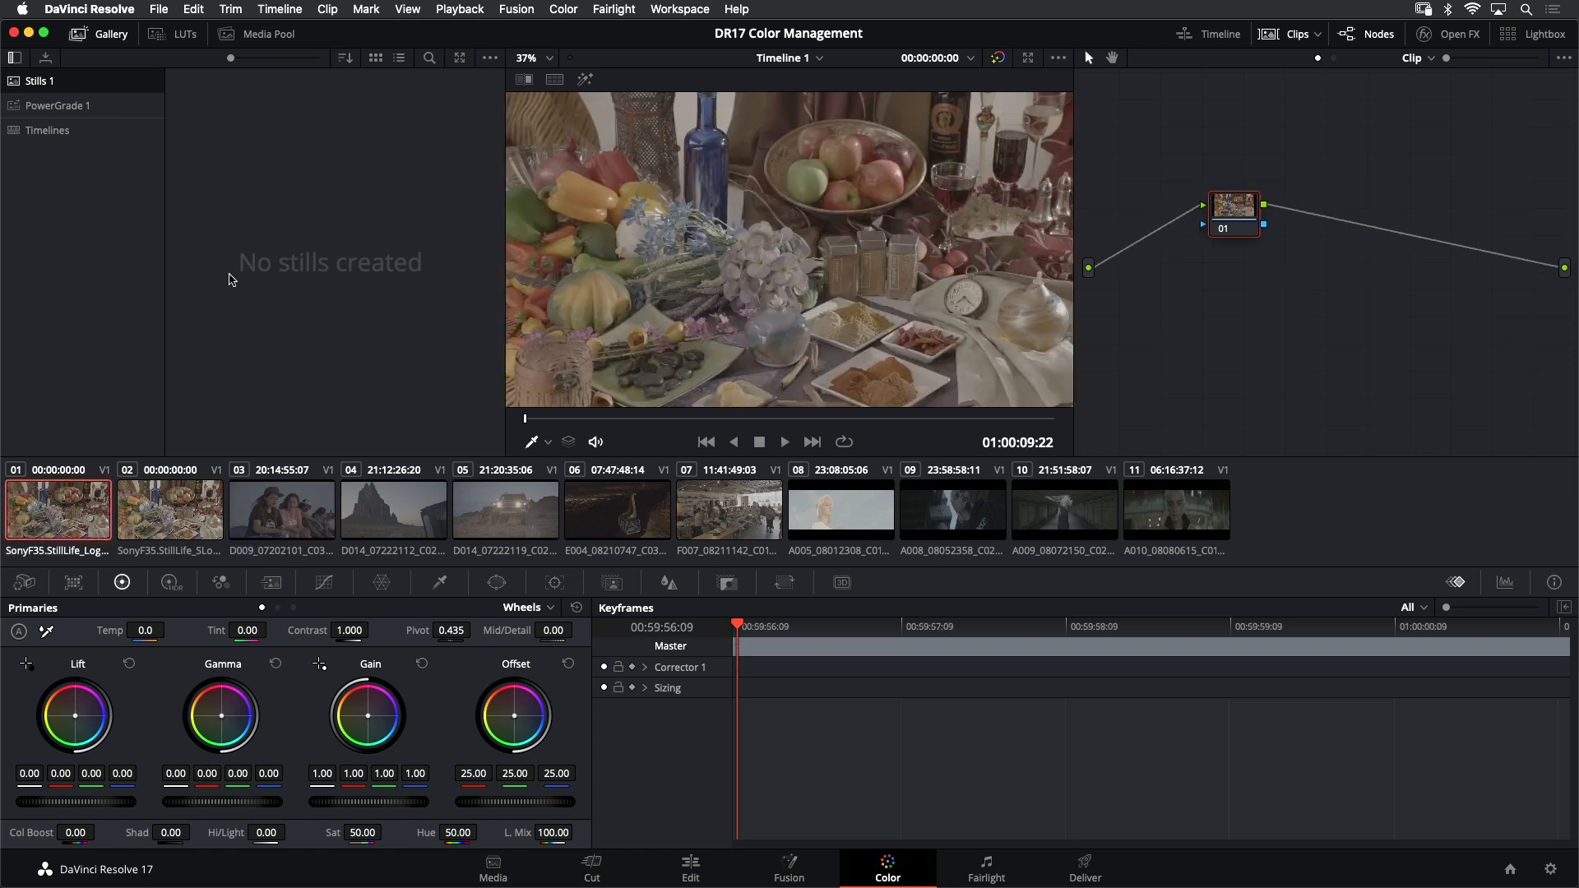
left_click(159, 9)
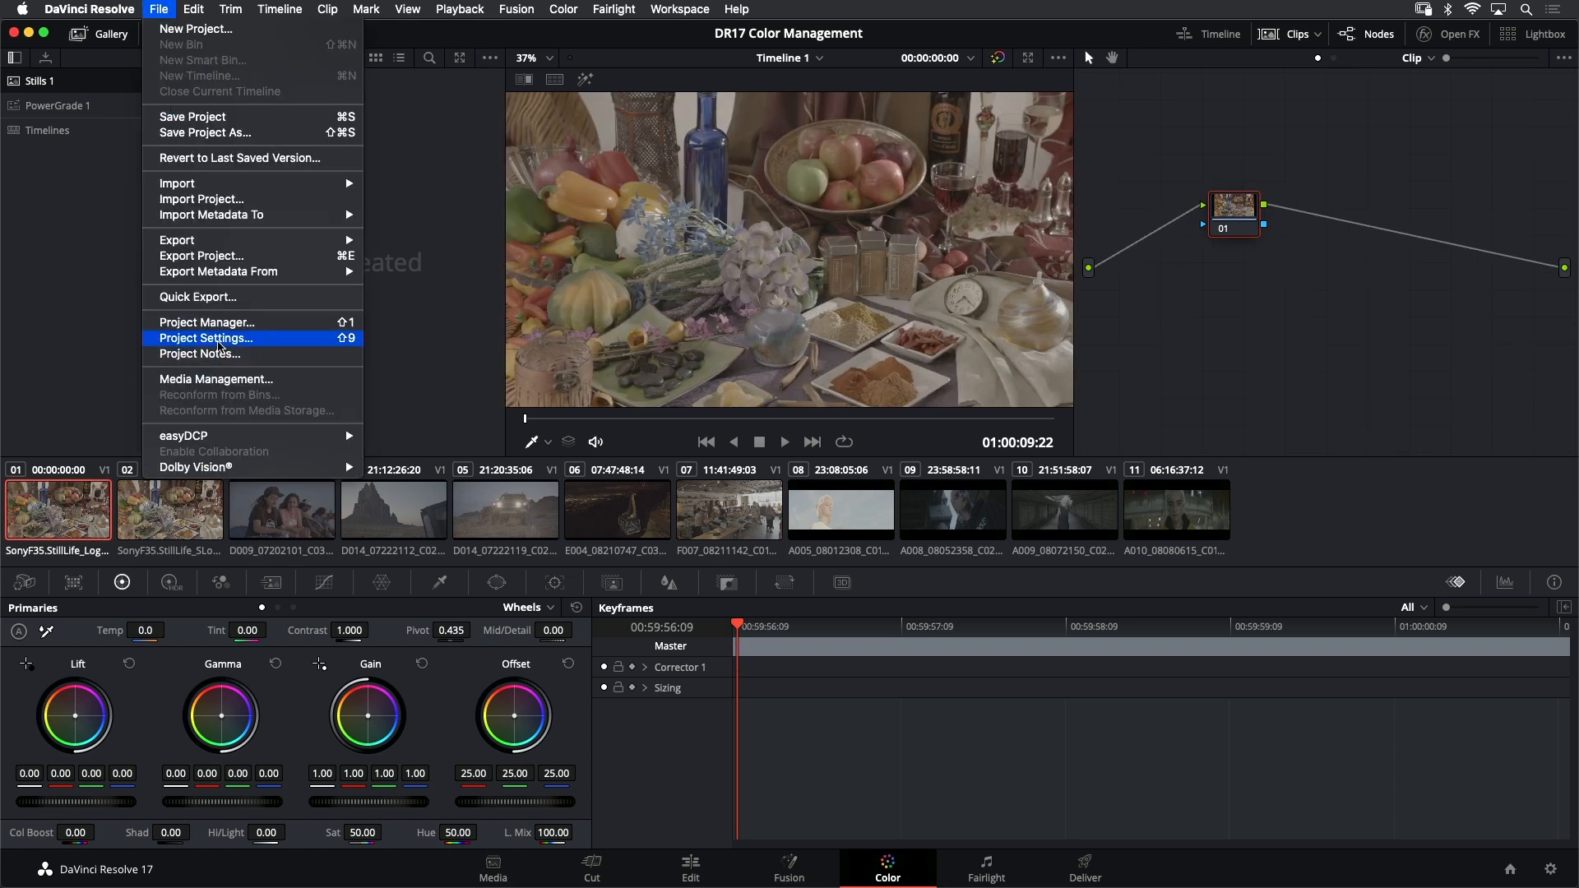
left_click(218, 338)
left_click(773, 237)
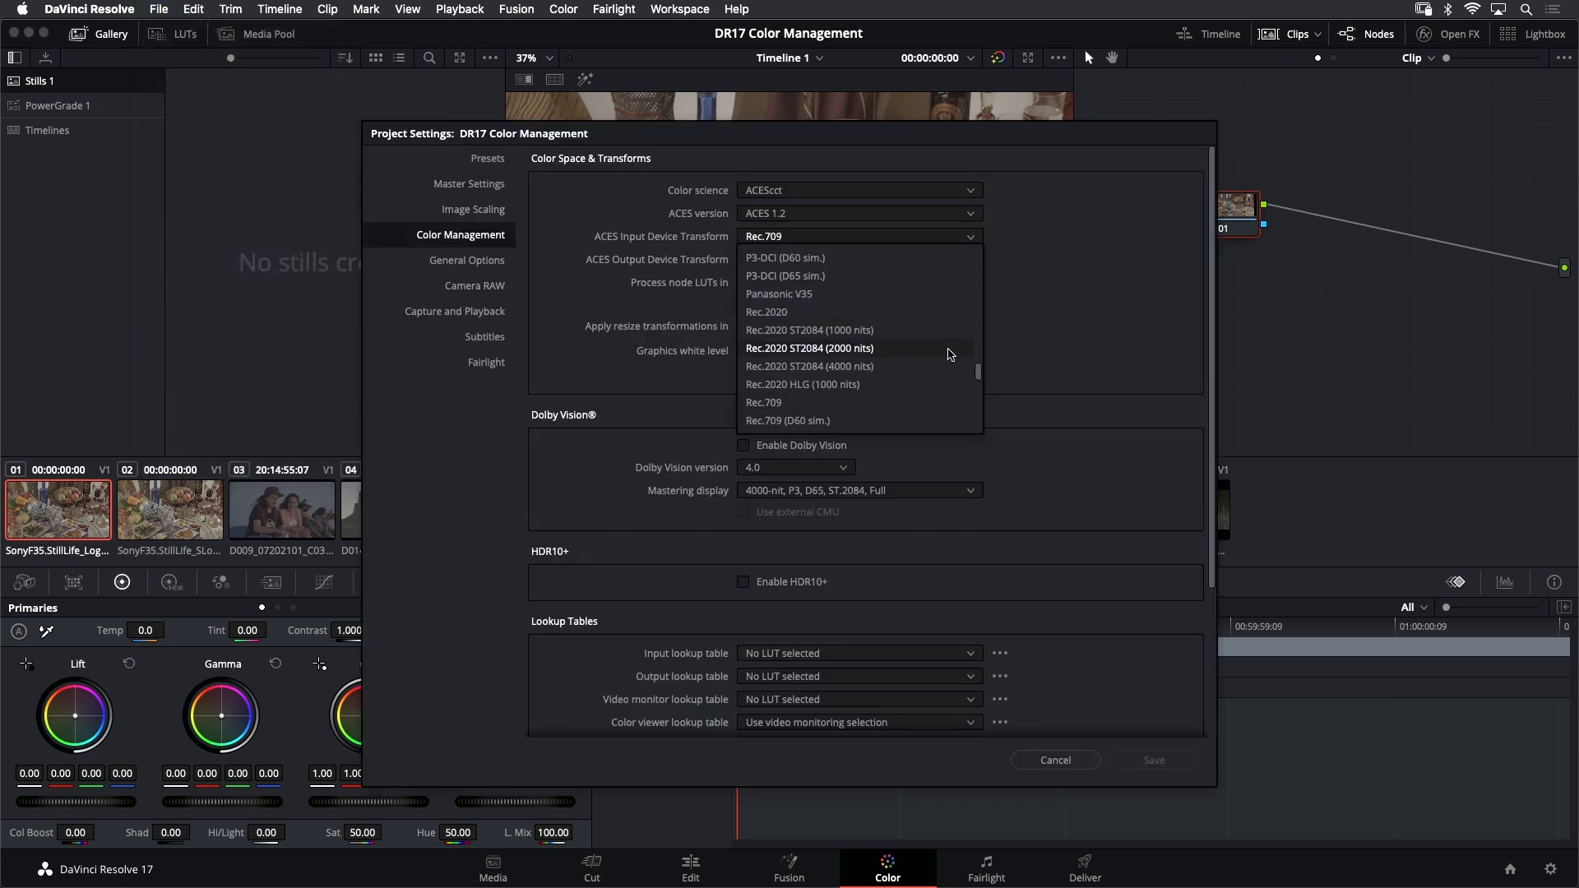
left_click_drag(977, 372, 978, 259)
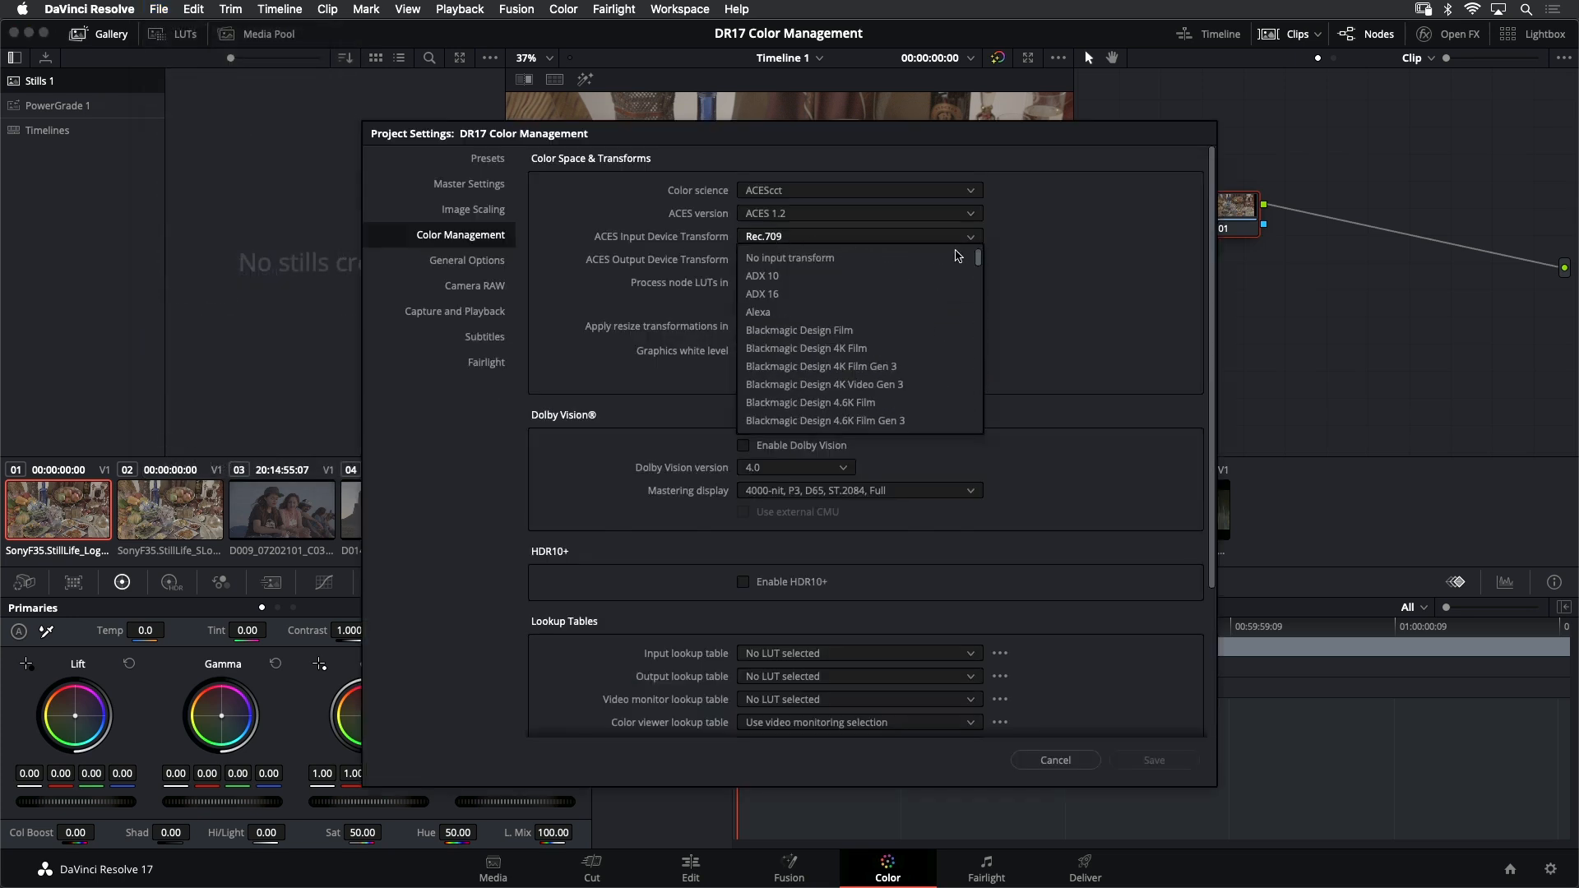
left_click(888, 317)
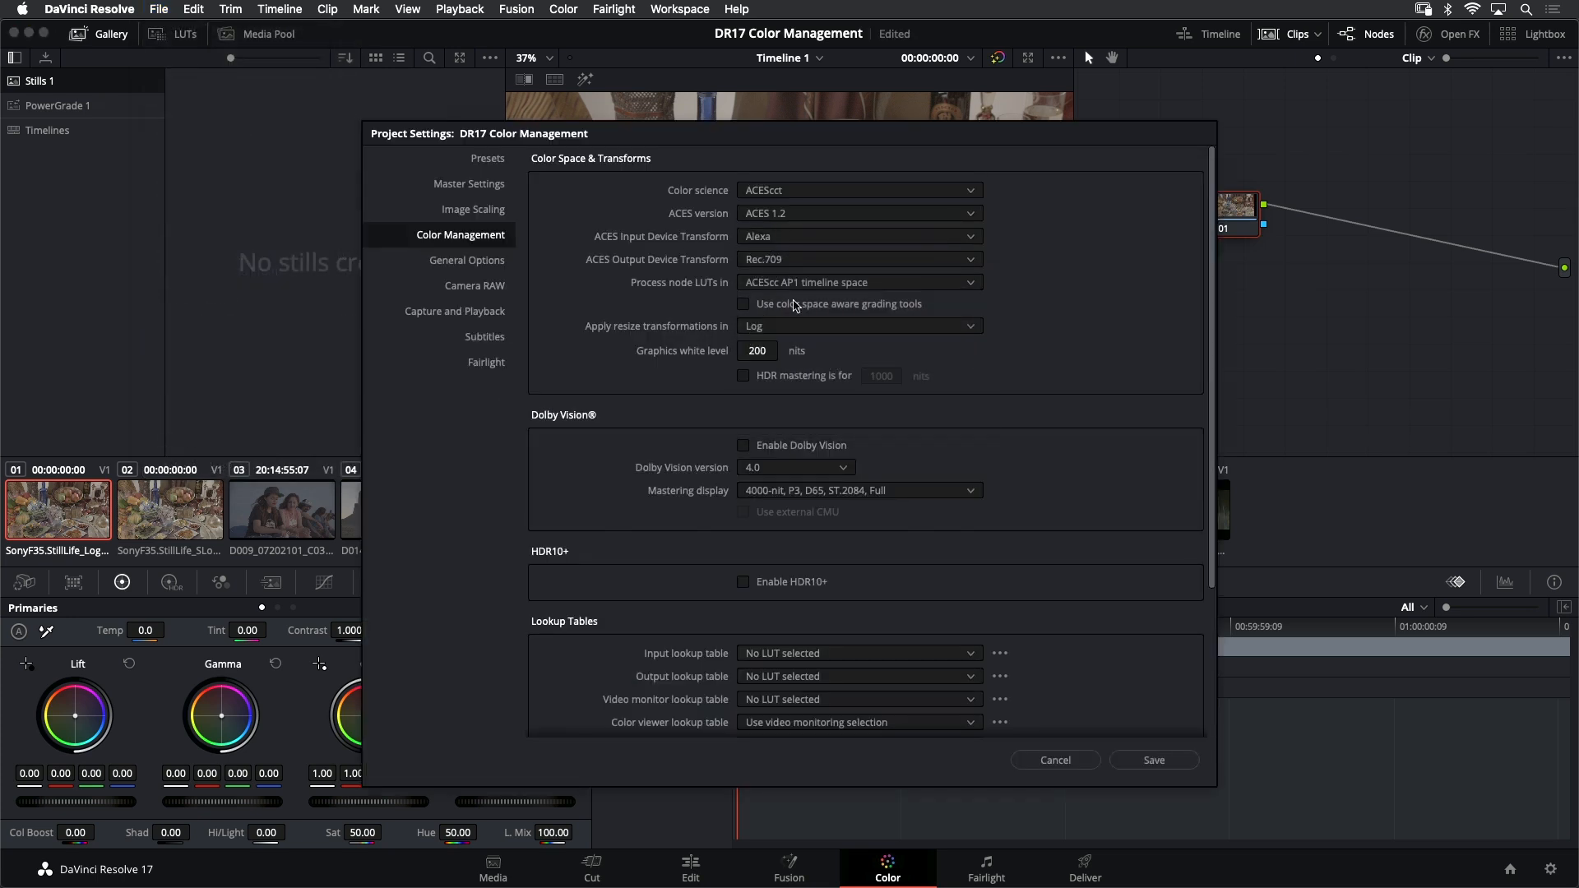
left_click_drag(782, 136, 13, 84)
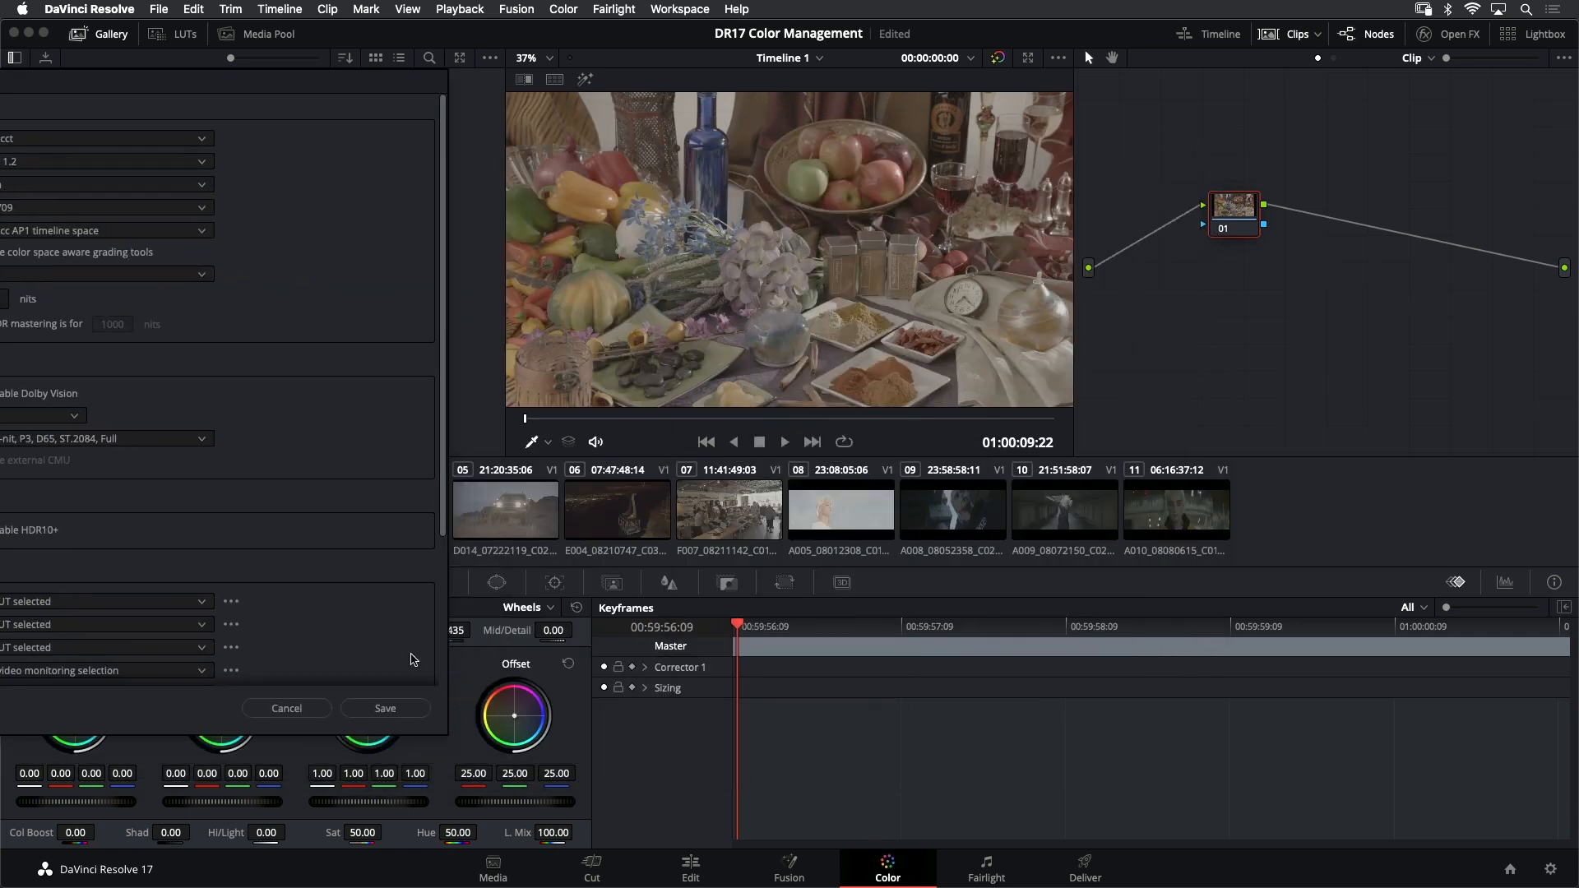
left_click(385, 709)
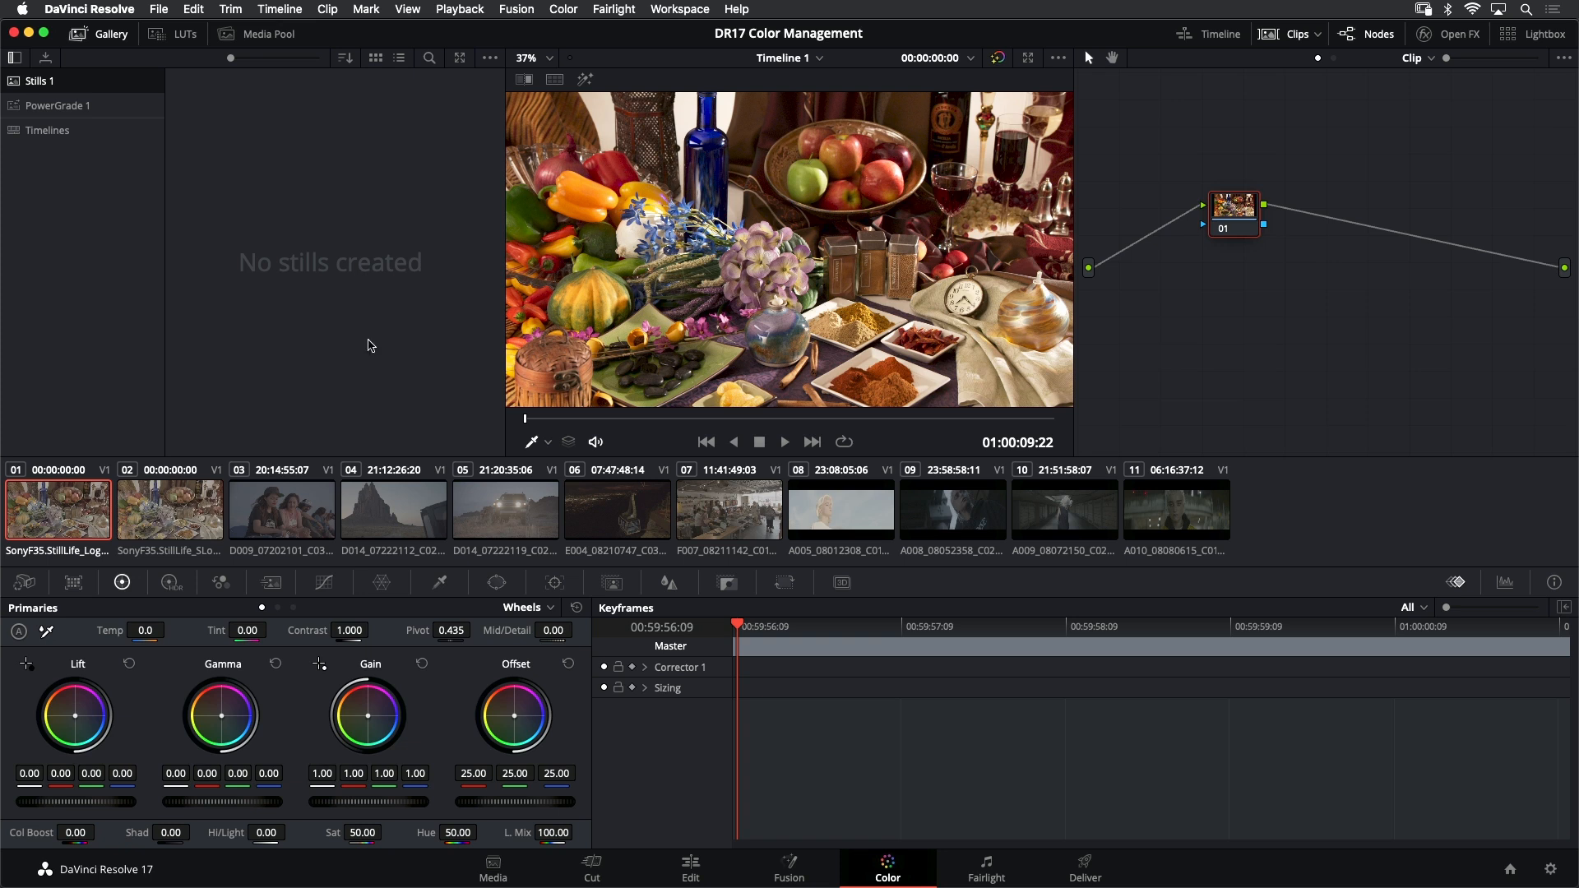
- Compare the first and second still-life clips by switching back and forth between them in the viewer
left_click(190, 515)
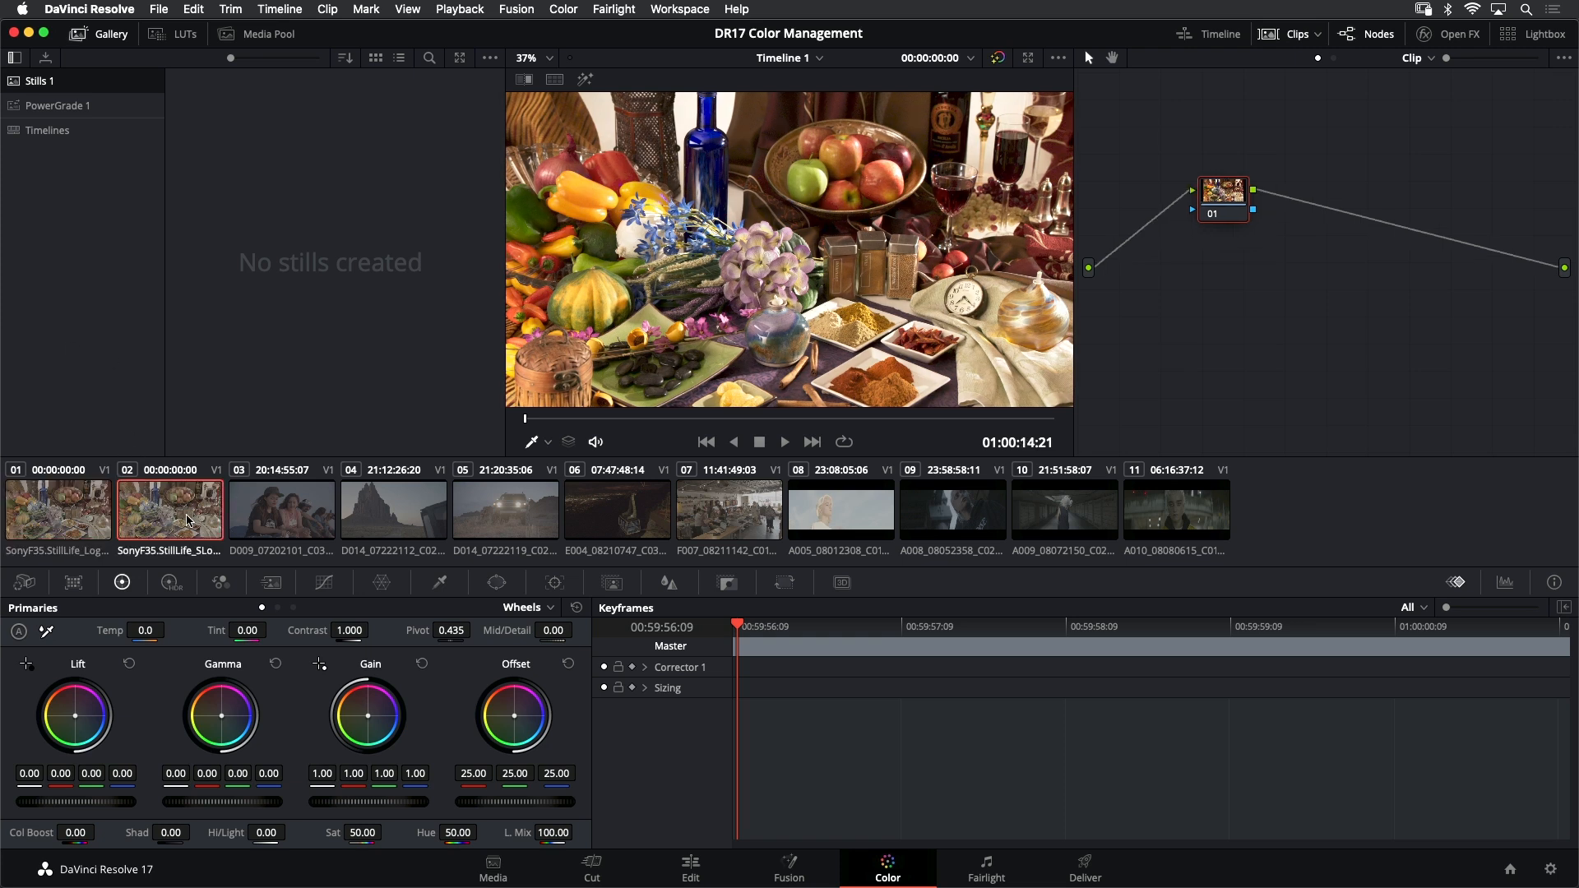
left_click(82, 517)
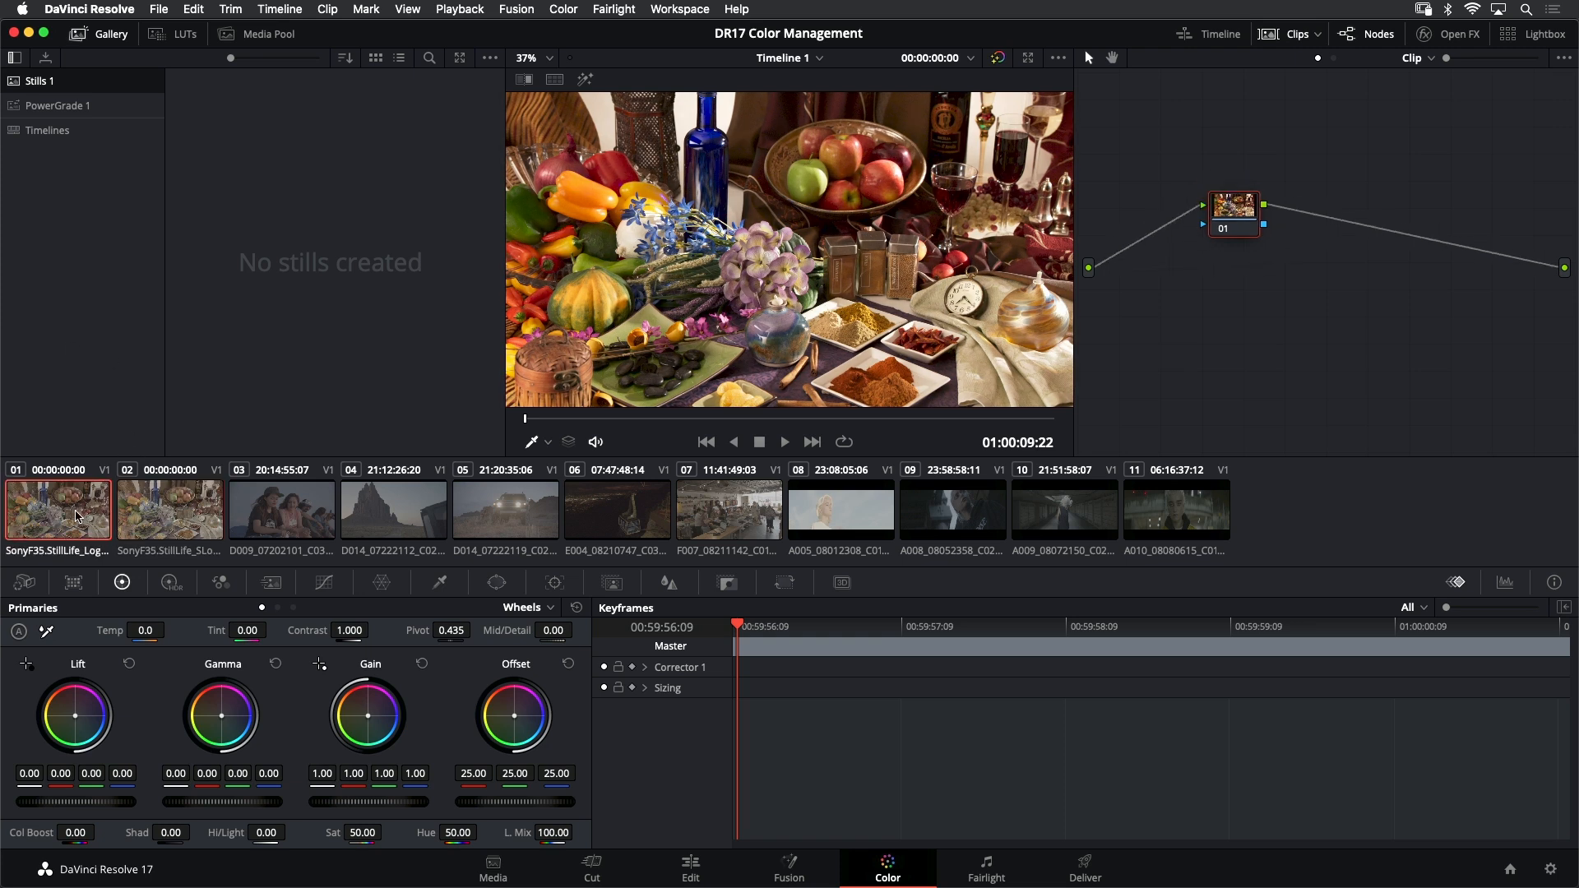
left_click(171, 506)
left_click(182, 508)
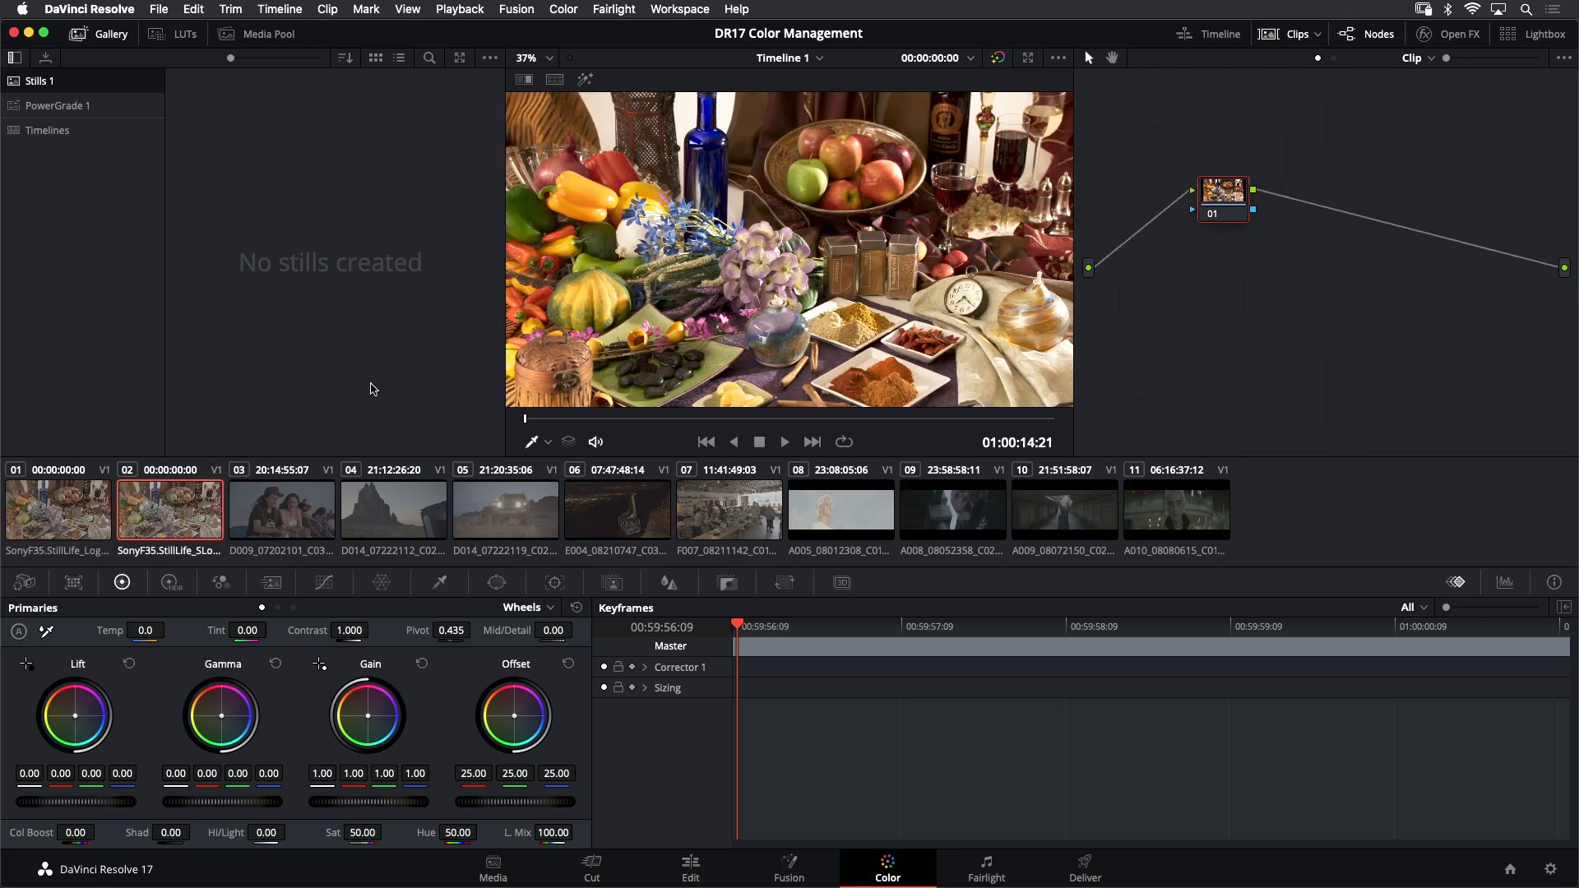
key("Up")
key("Down")
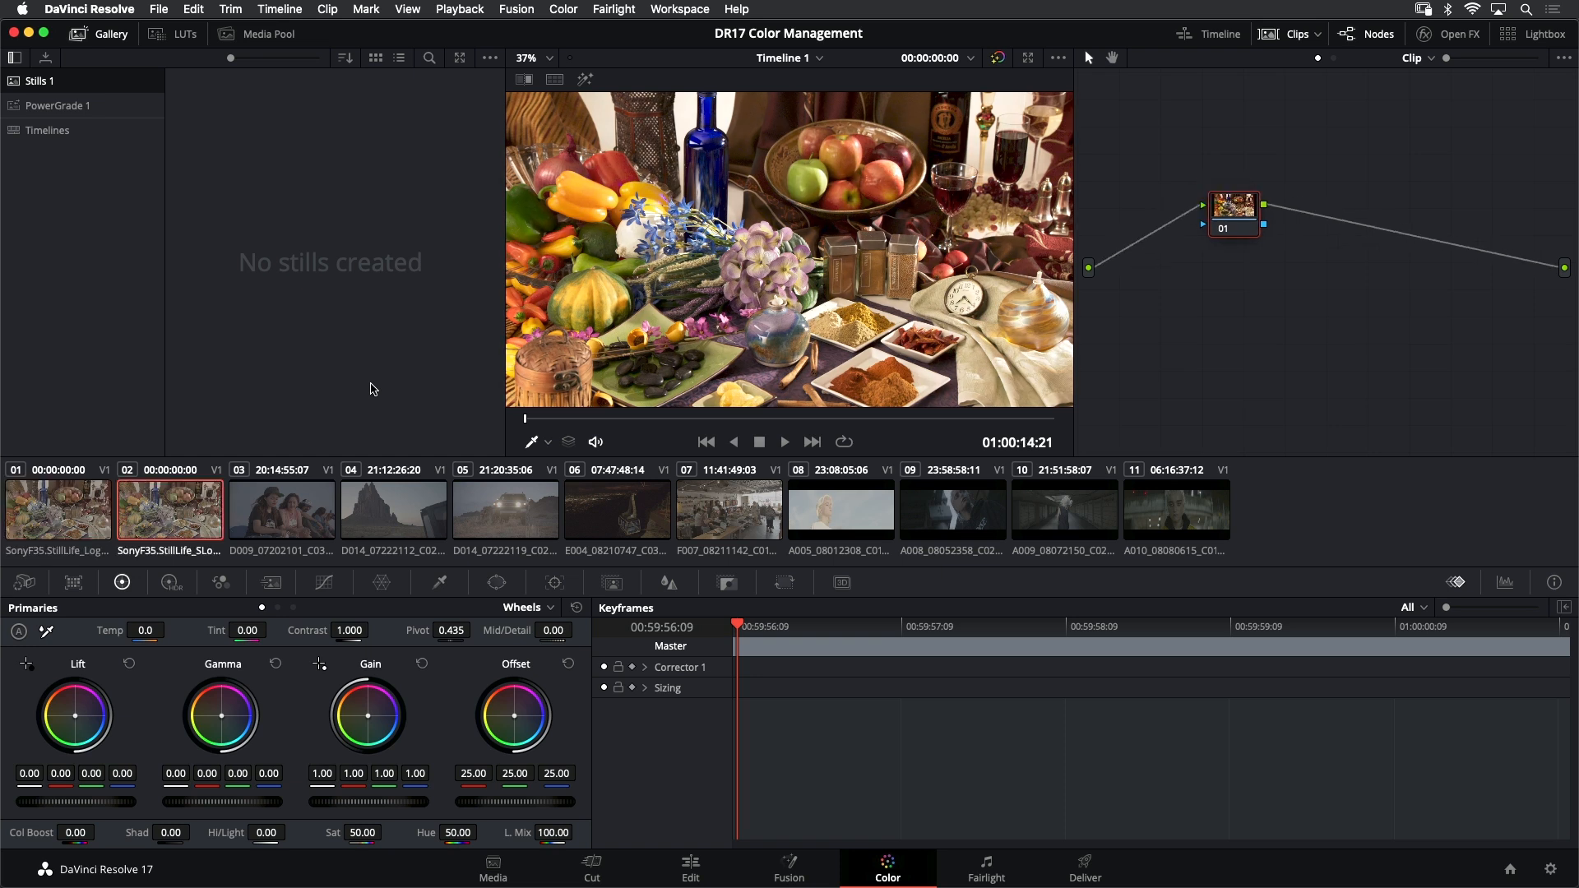
key("Up")
key("Down")
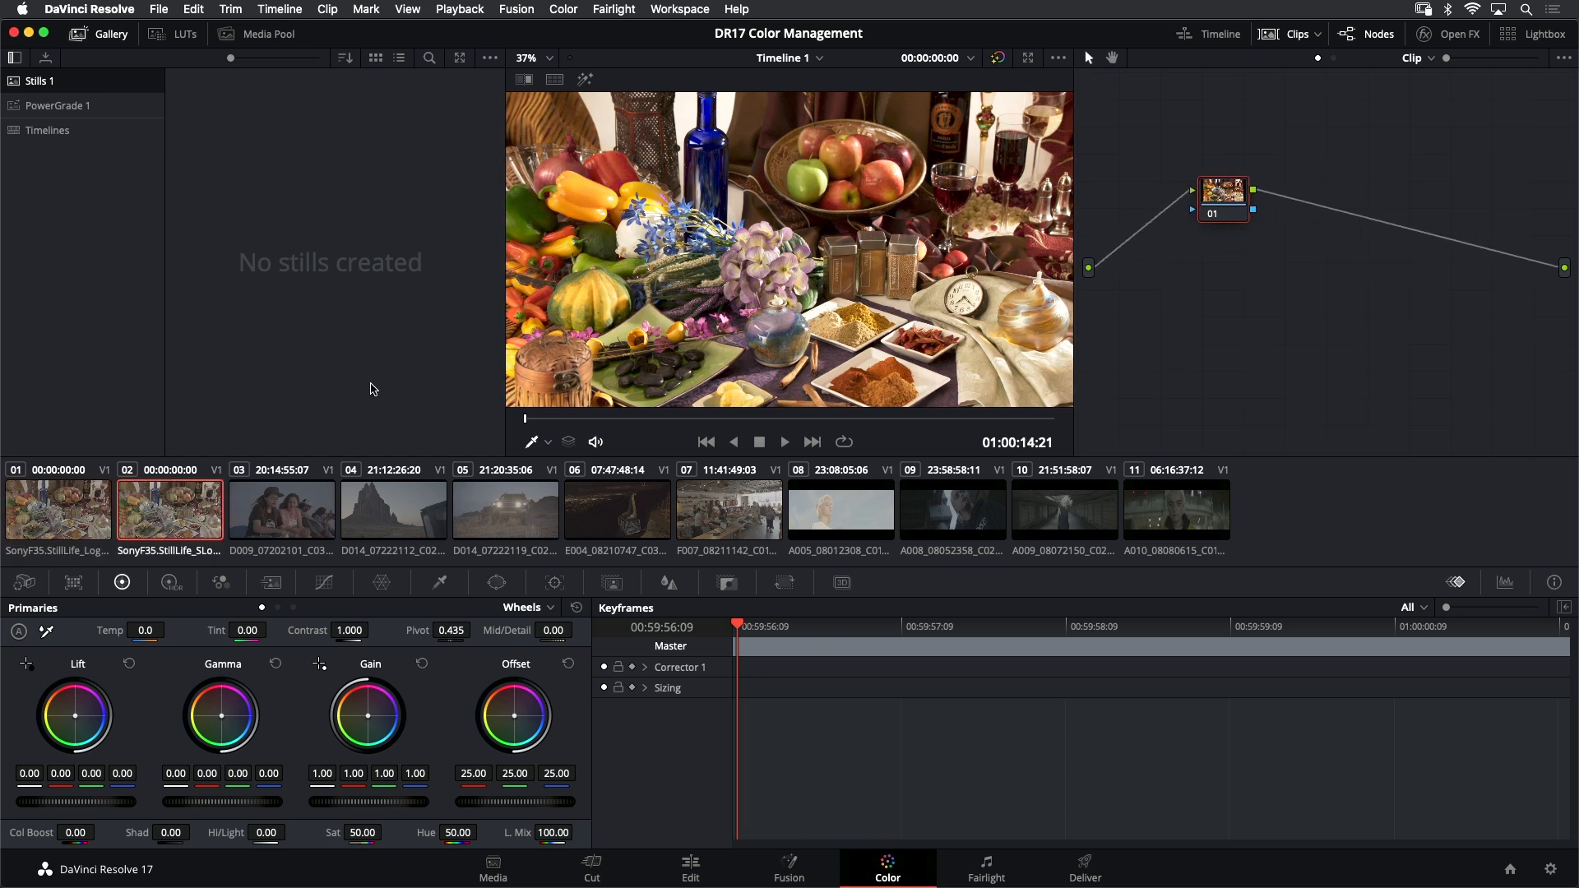
key("Up")
key("Down")
mouse_move(2, 819)
left_click(82, 505)
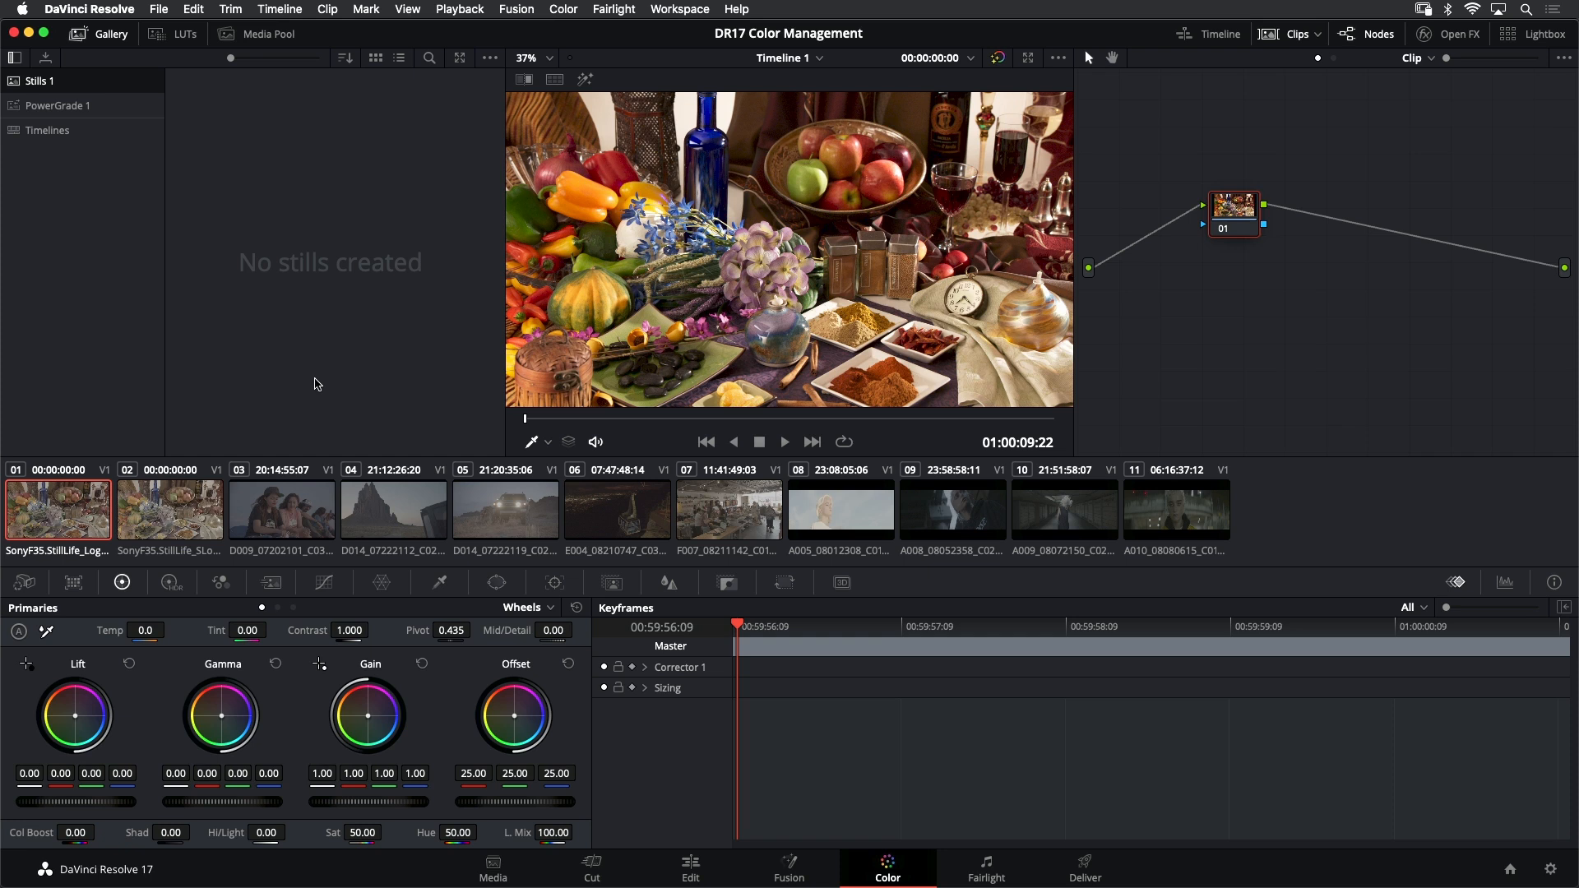
- Set the ACES input transform of the second still-life clip to Sony SLog3 SGamut3Cine
left_click(188, 503)
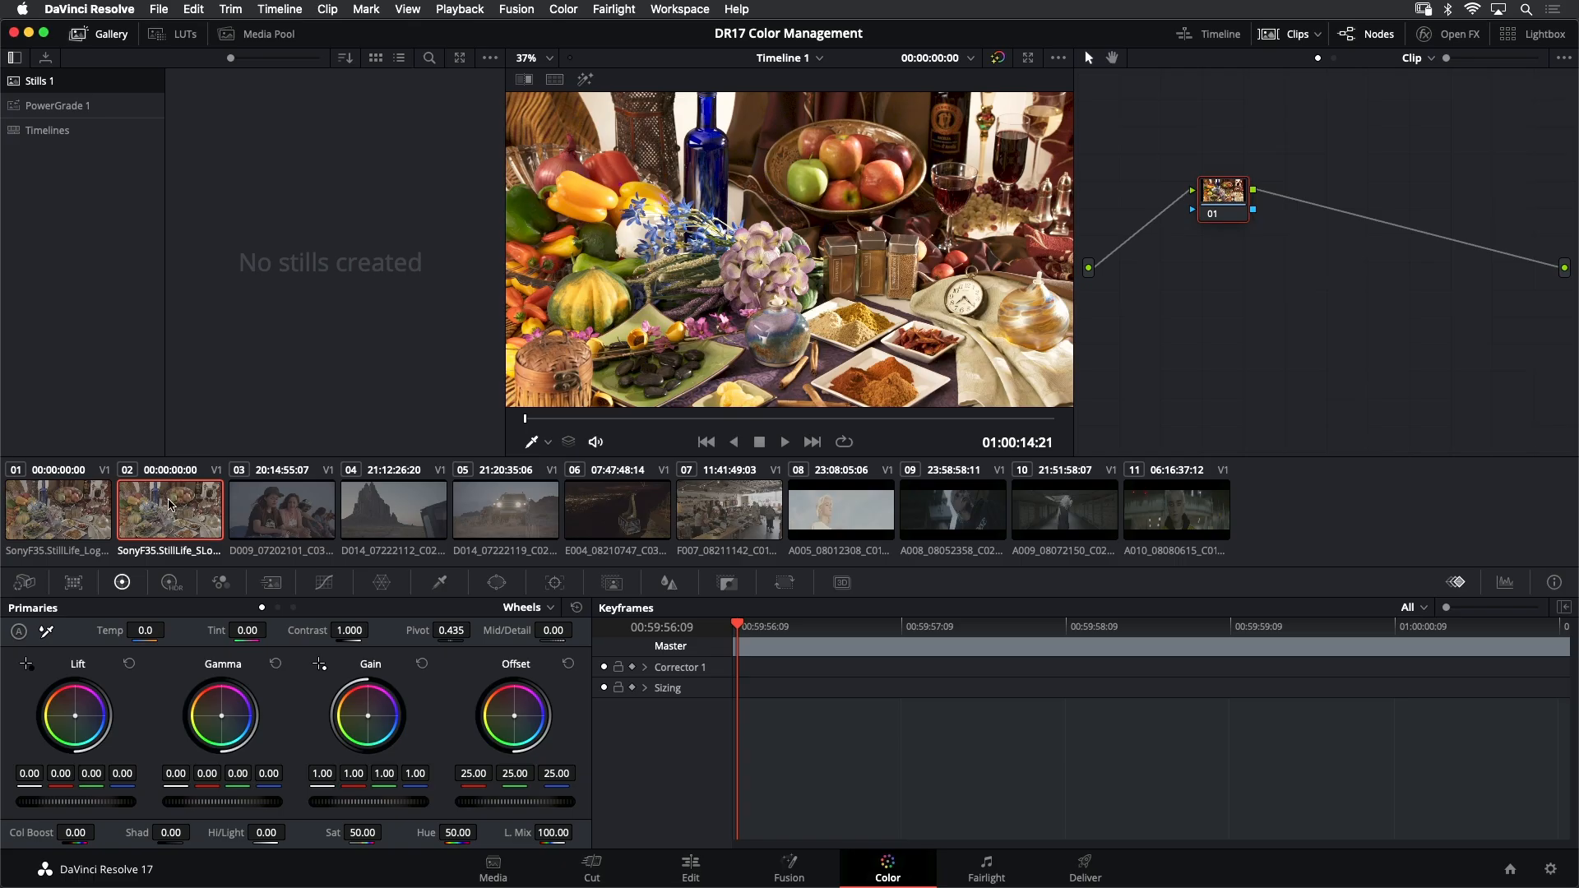
right_click(174, 511)
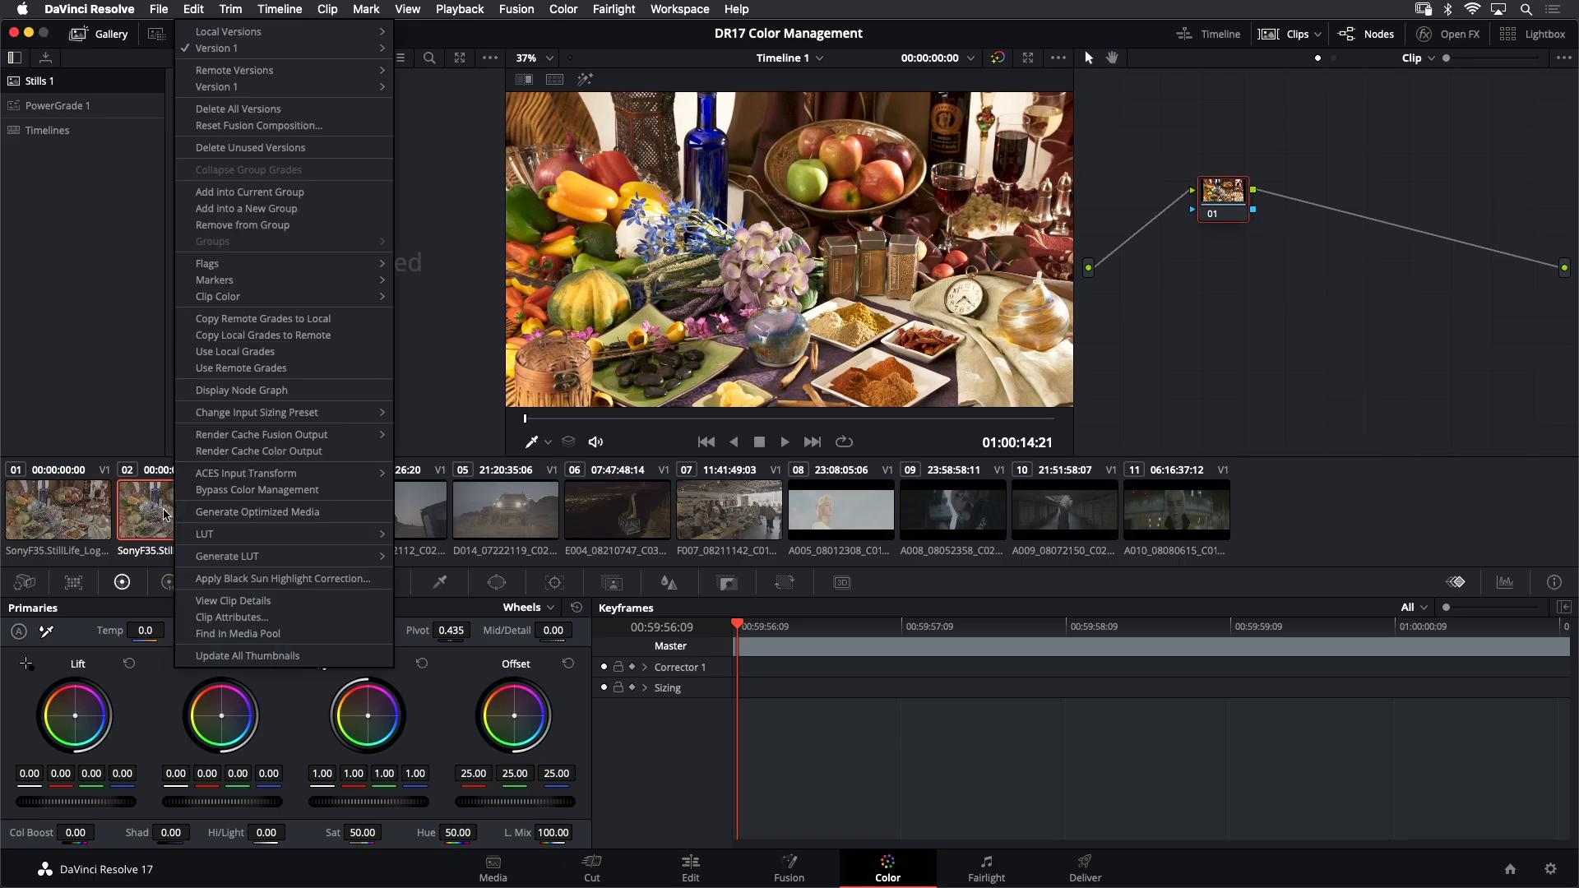
mouse_move(262, 478)
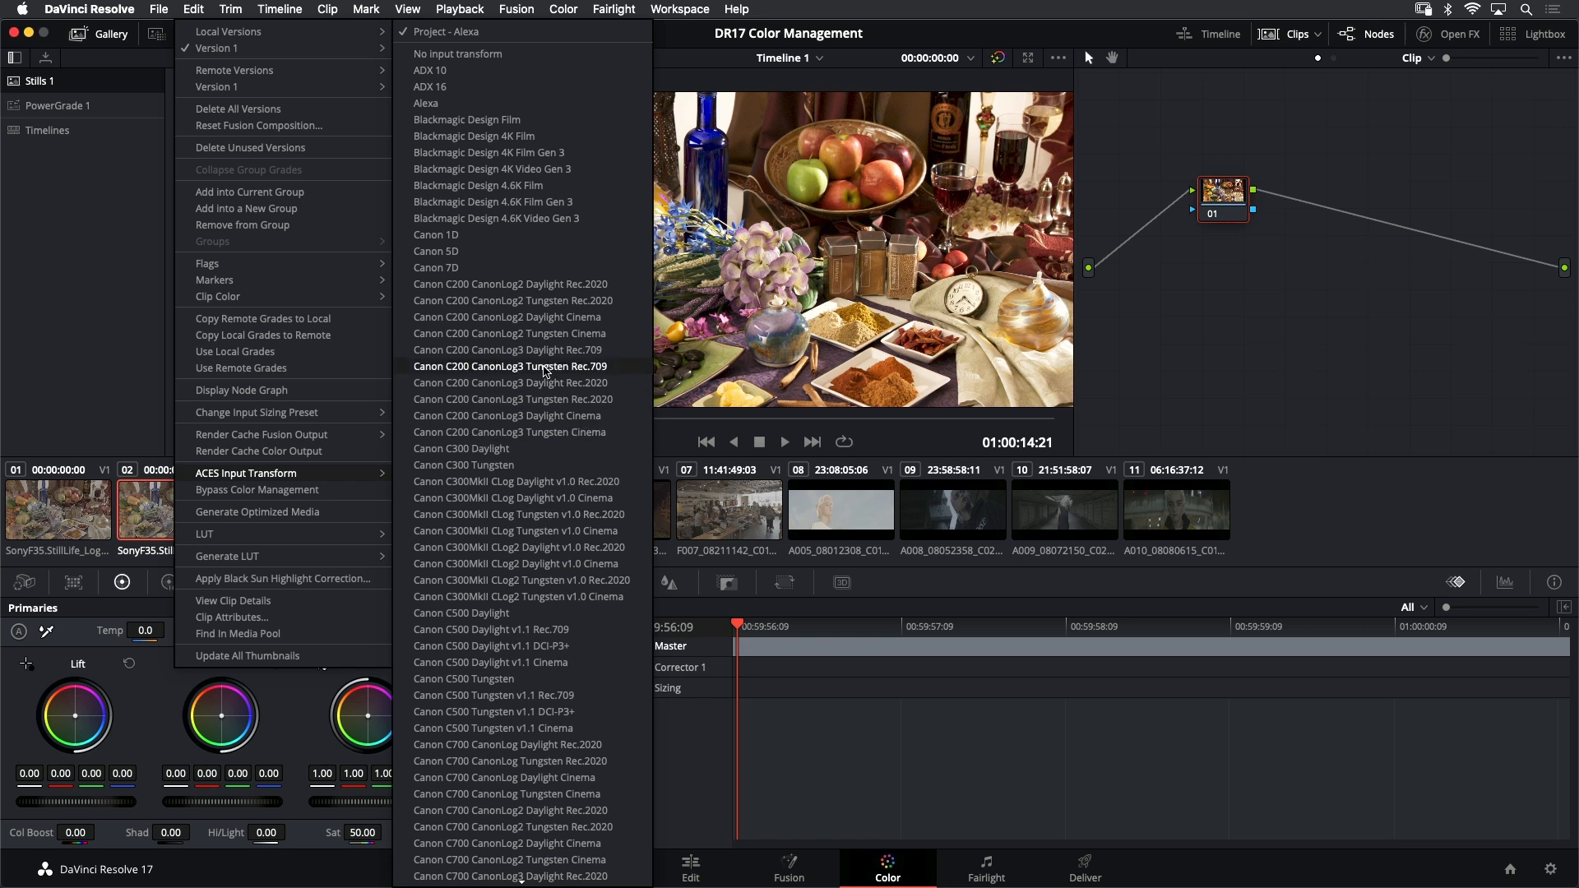
scroll(516, 481, "down", 3)
scroll(515, 480, "down", 20)
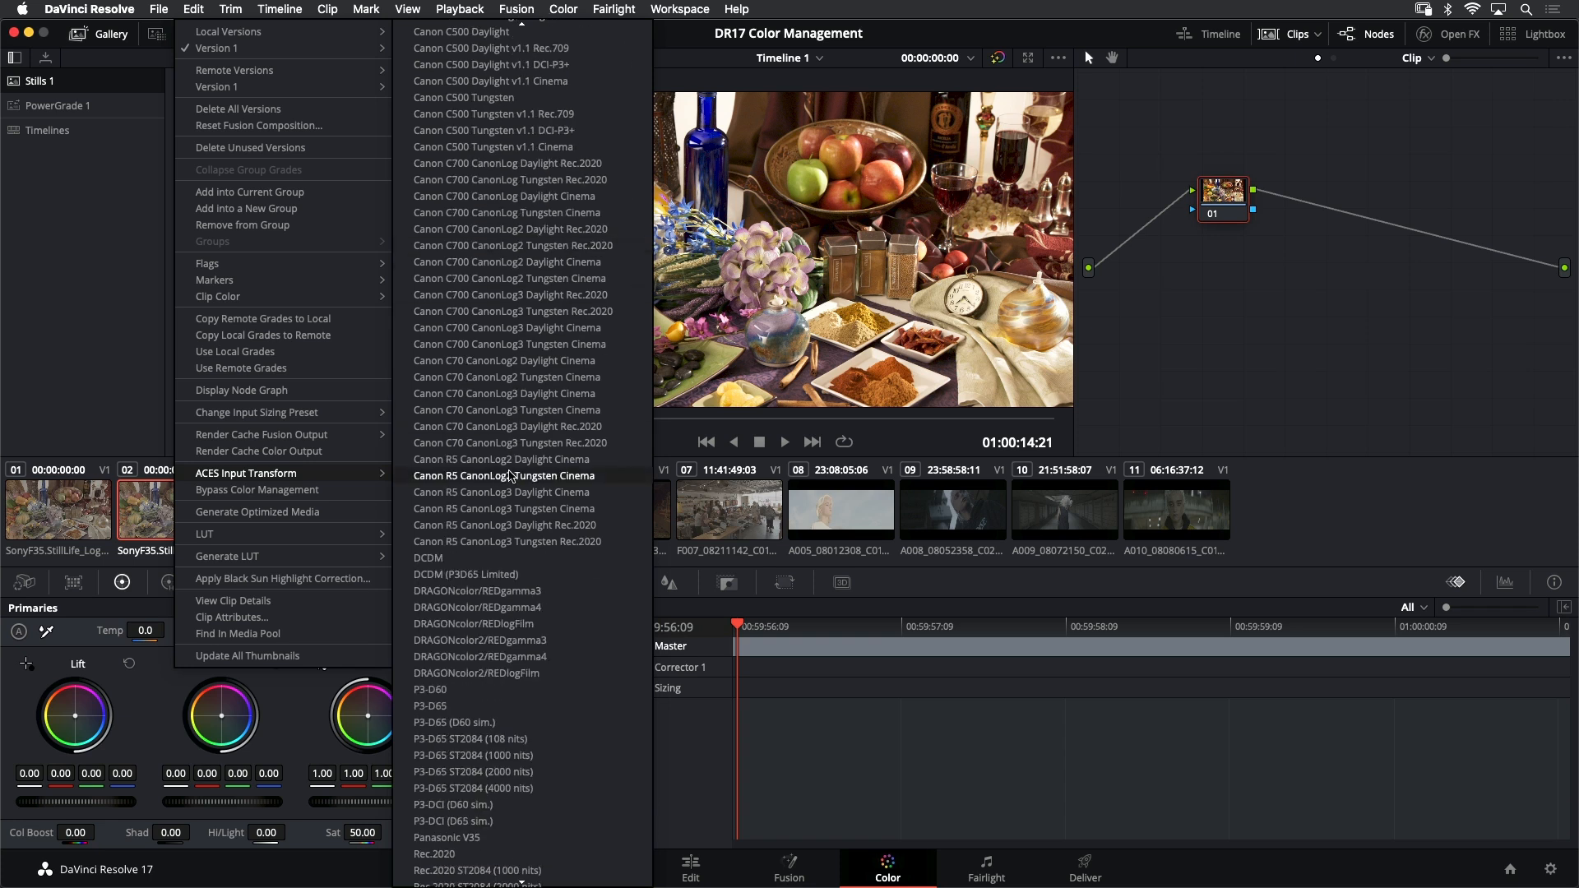
scroll(511, 475, "down", 3)
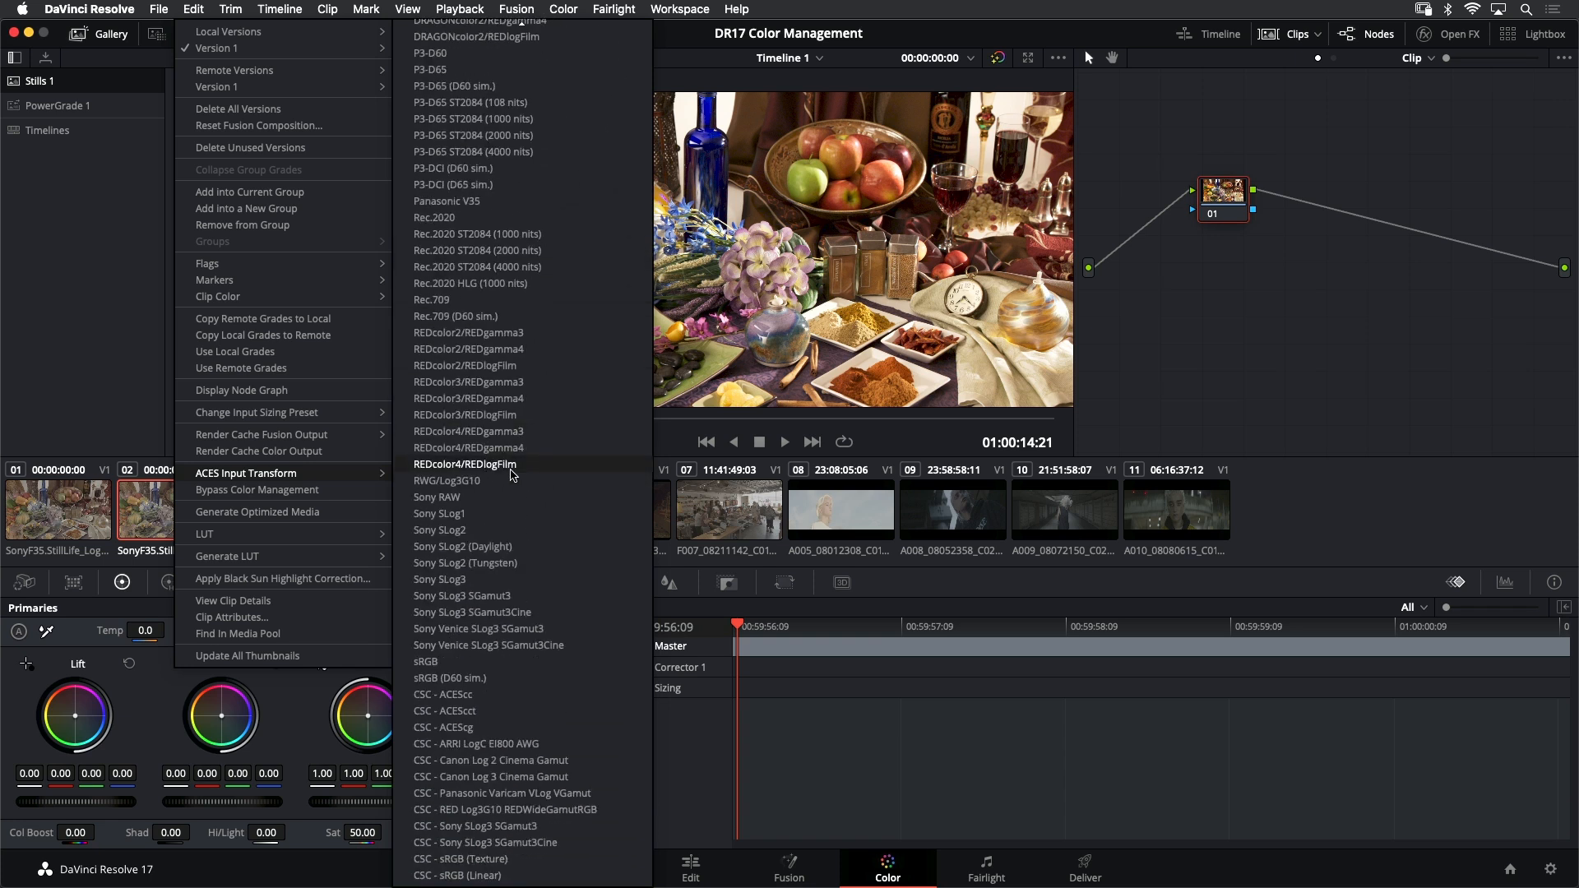
left_click(556, 614)
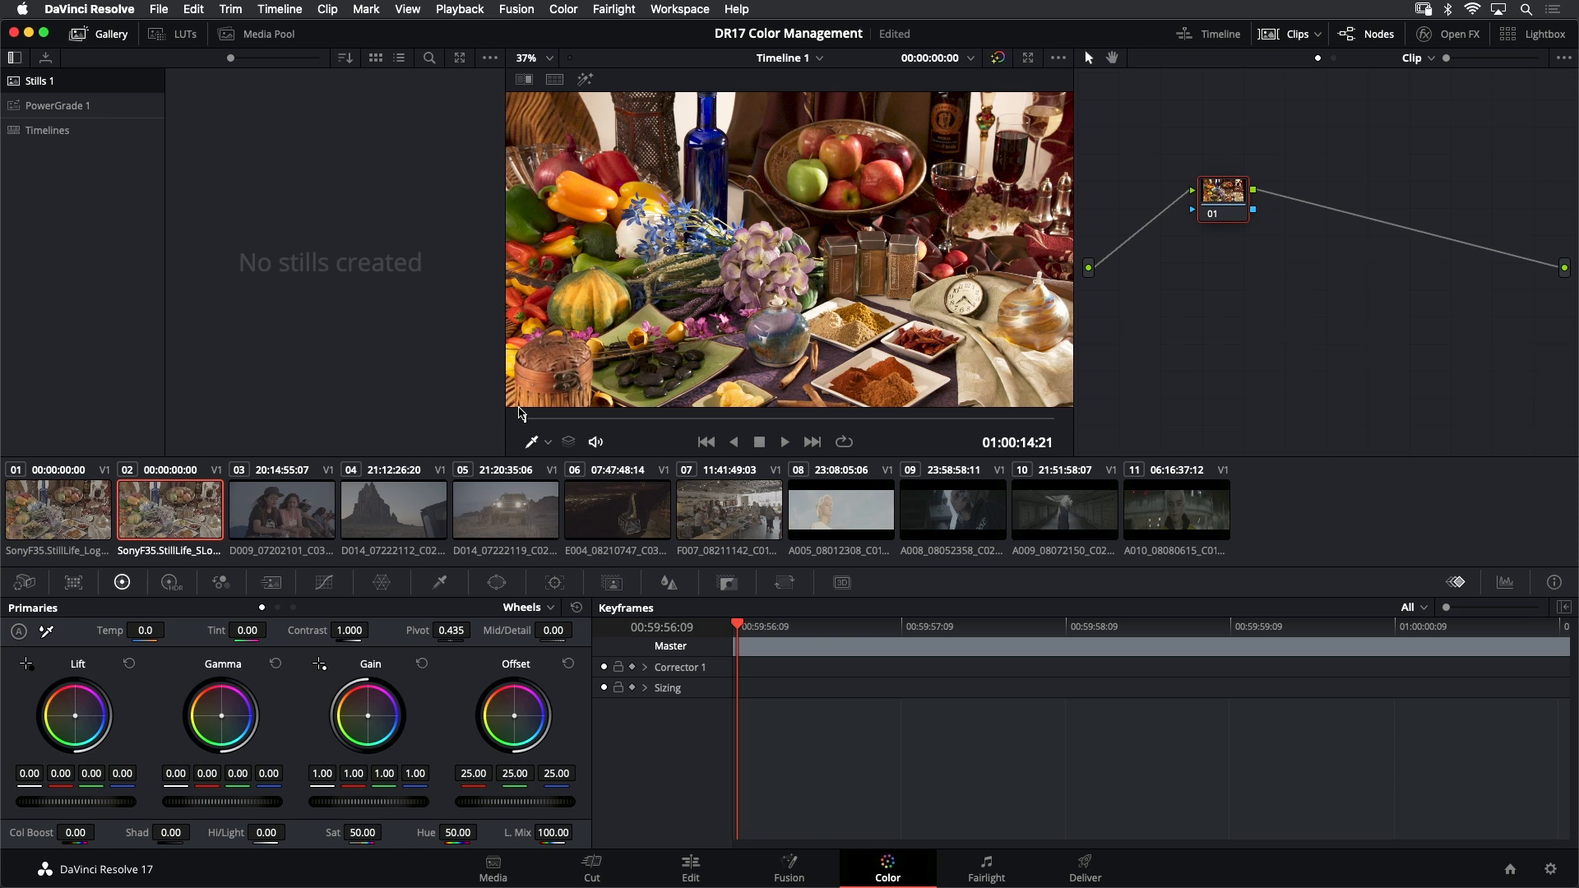
- Alternate between the two still-life clips in the viewer to compare their look under the assigned ACES transforms
key("Up")
key("Down")
key("Up")
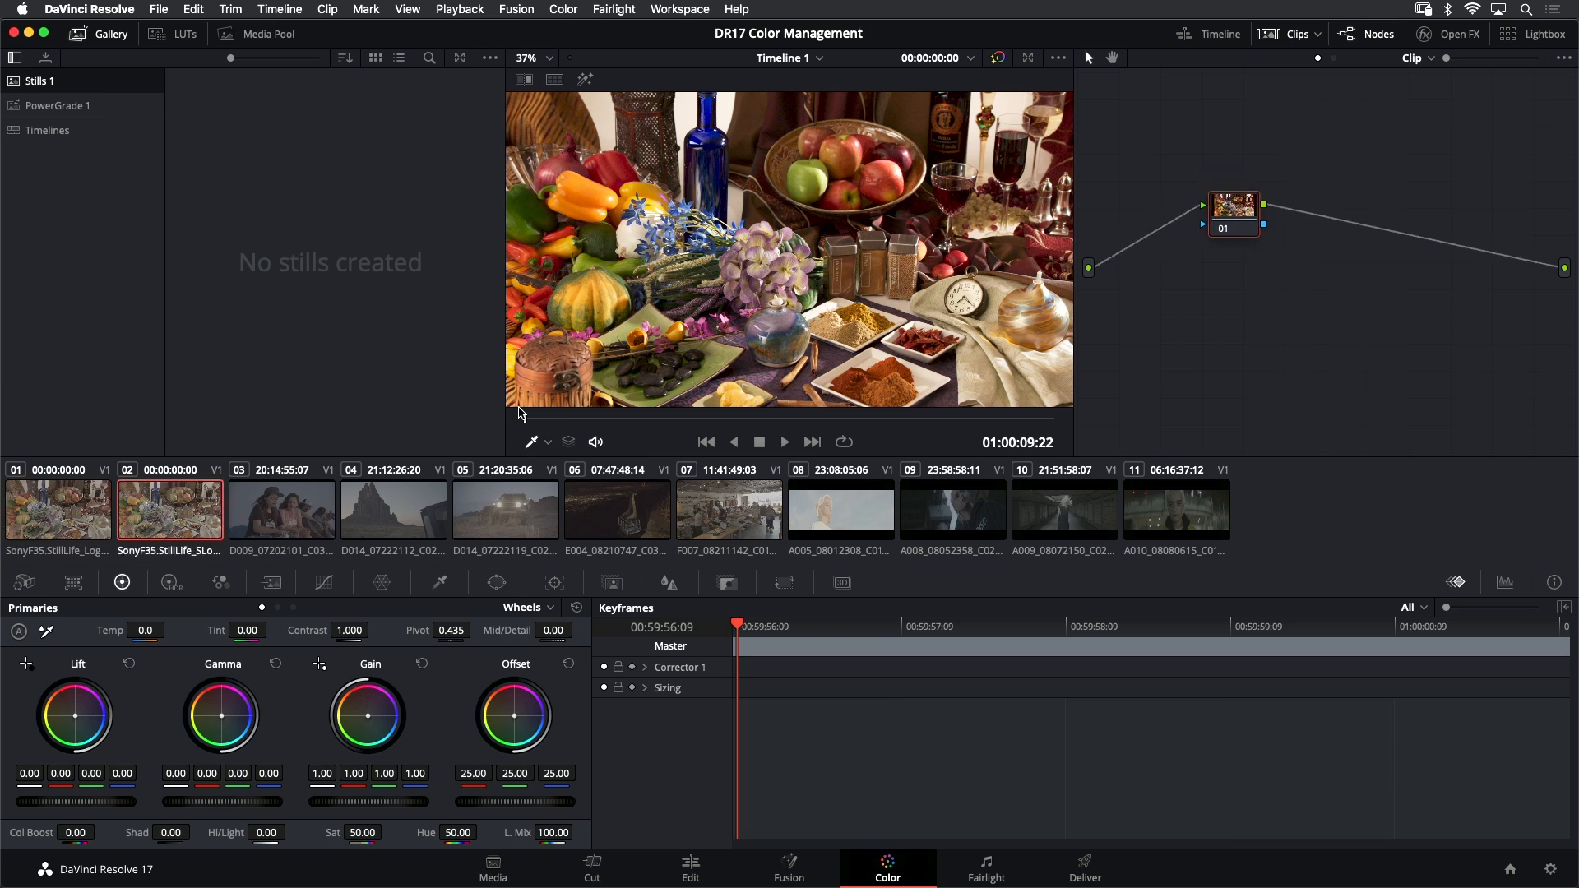
key("Down")
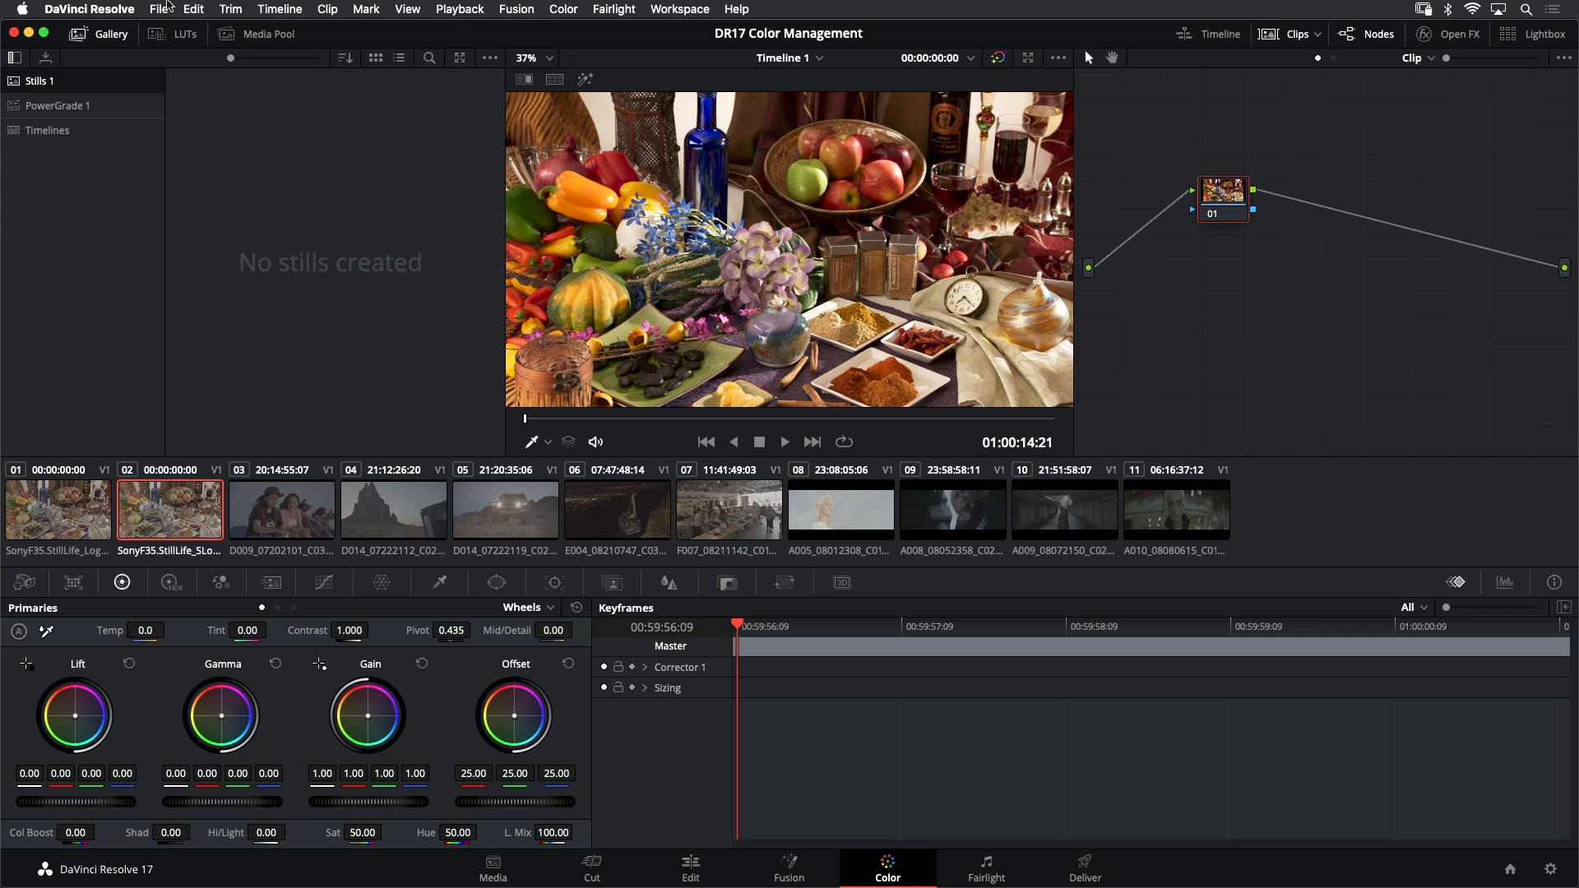
- Set the project's color science to DaVinci YRGB Color Managed in the Color Management settings
left_click(162, 9)
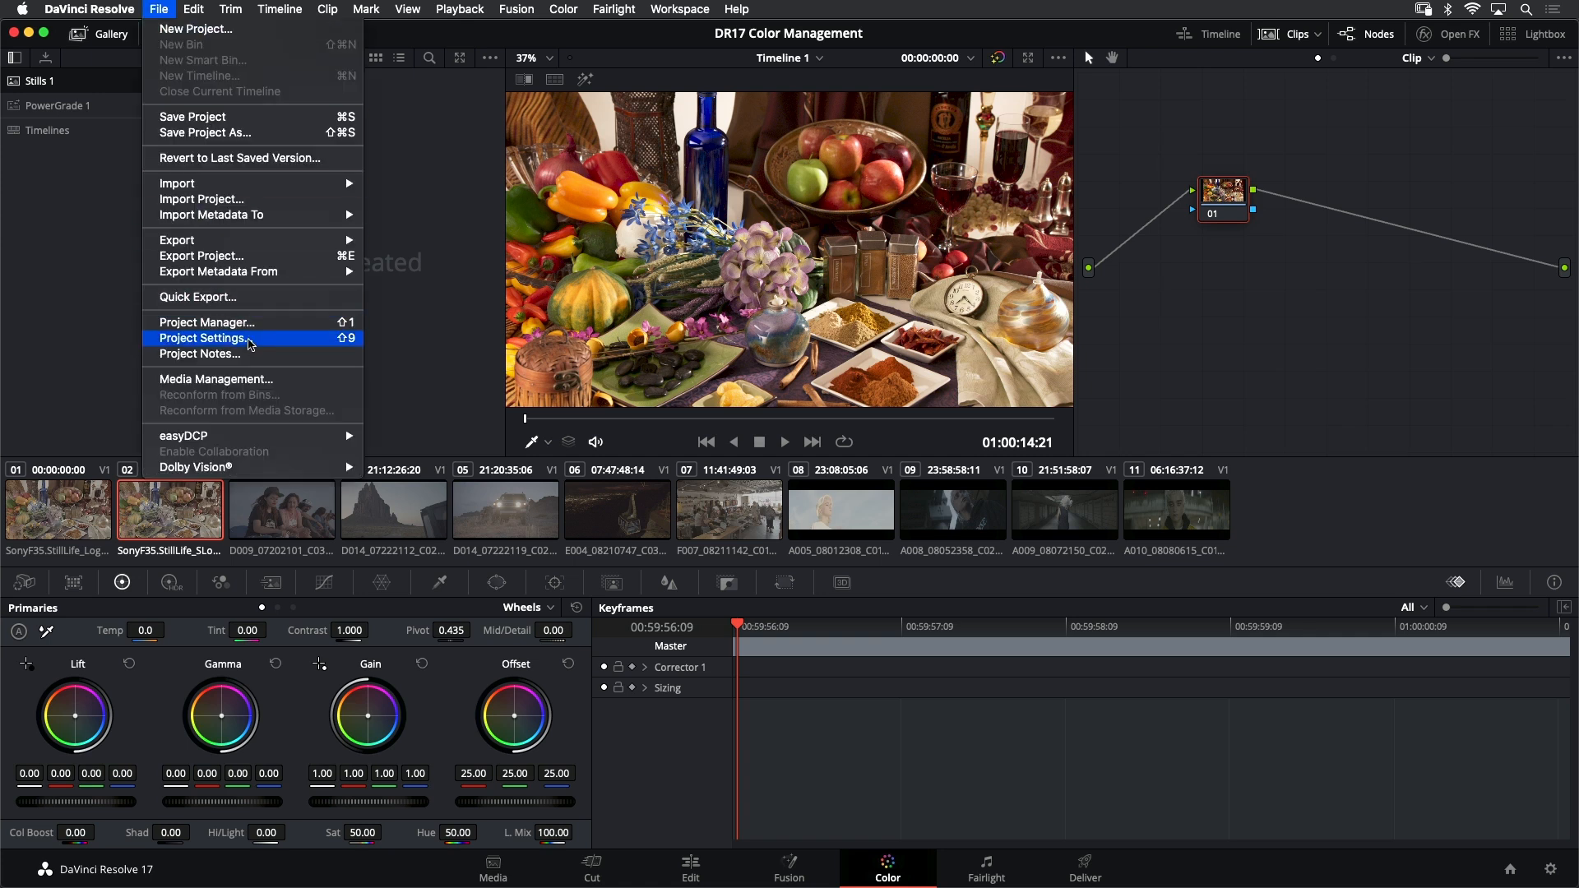
left_click(251, 345)
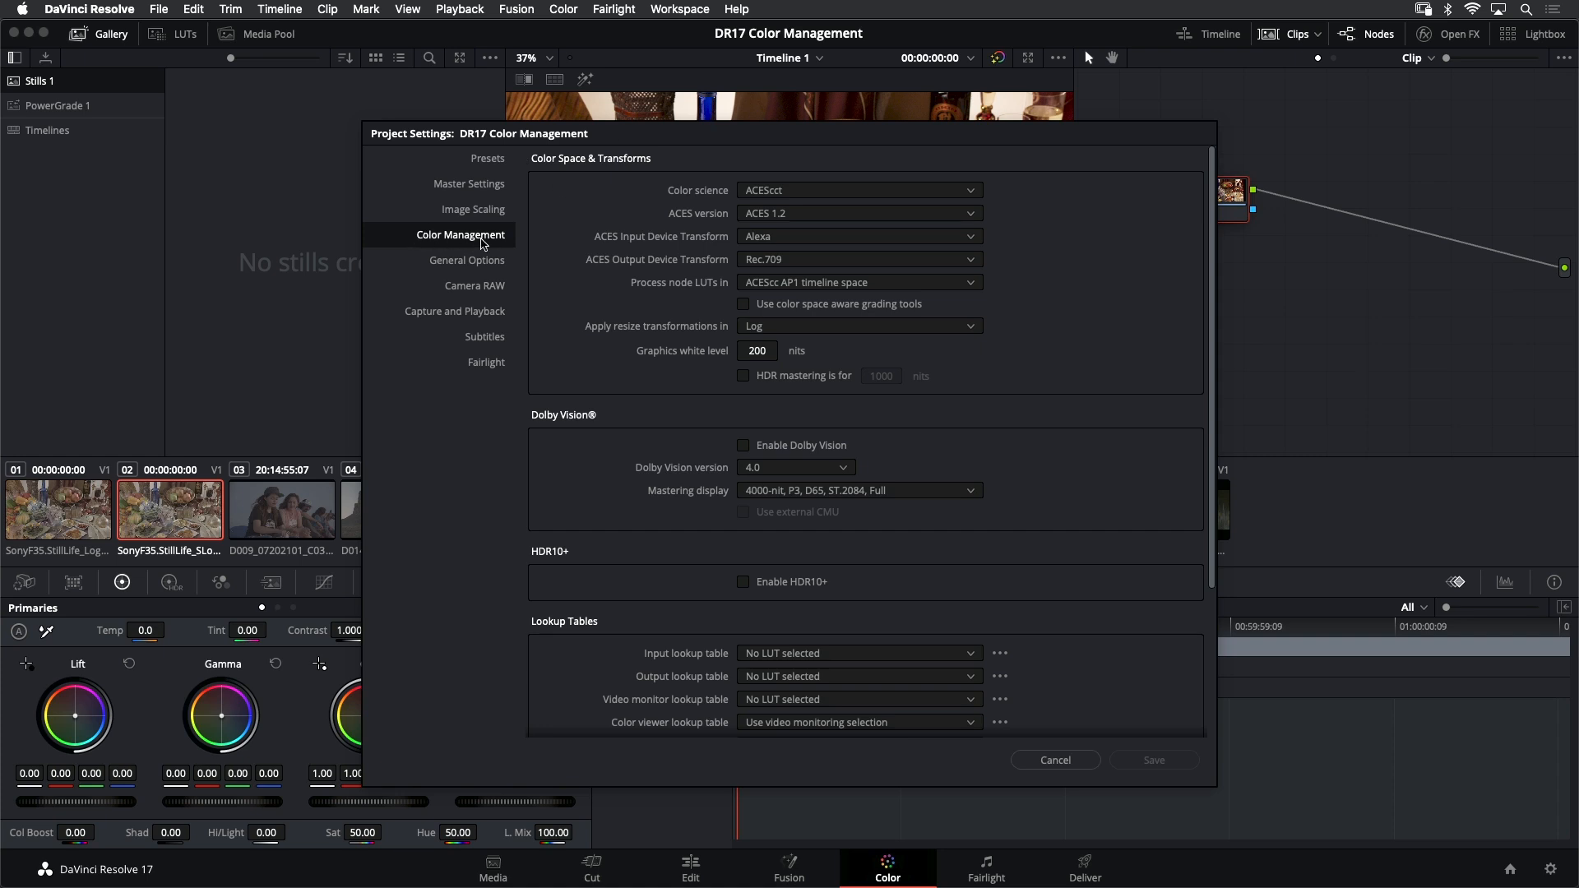
left_click(818, 191)
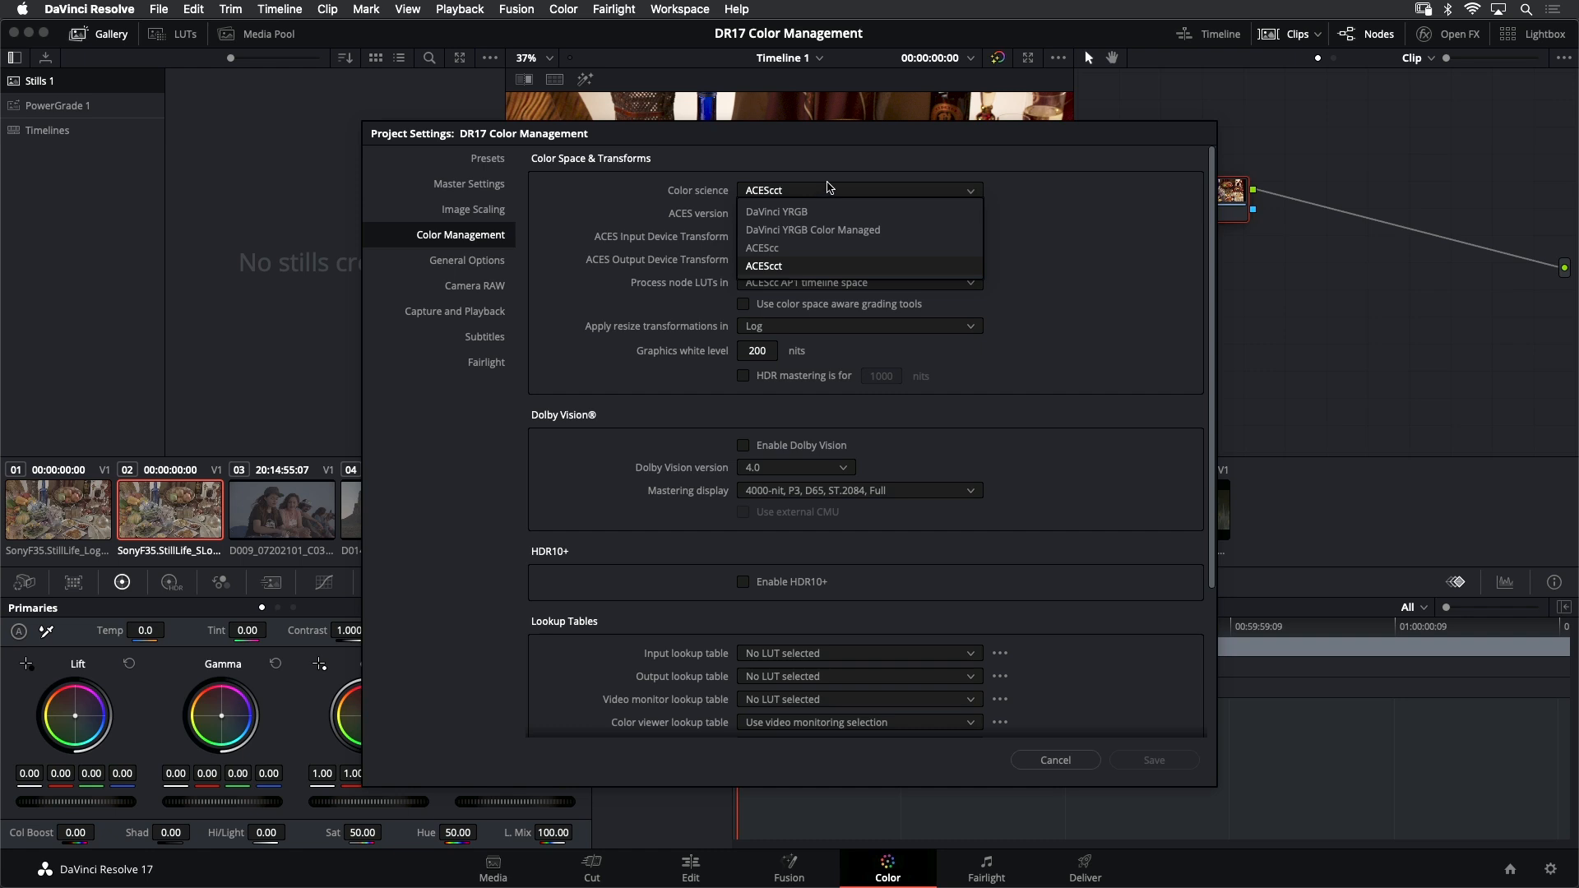
key("Up")
key("Up")
key("Up")
key("Down")
key("Down")
key("Up")
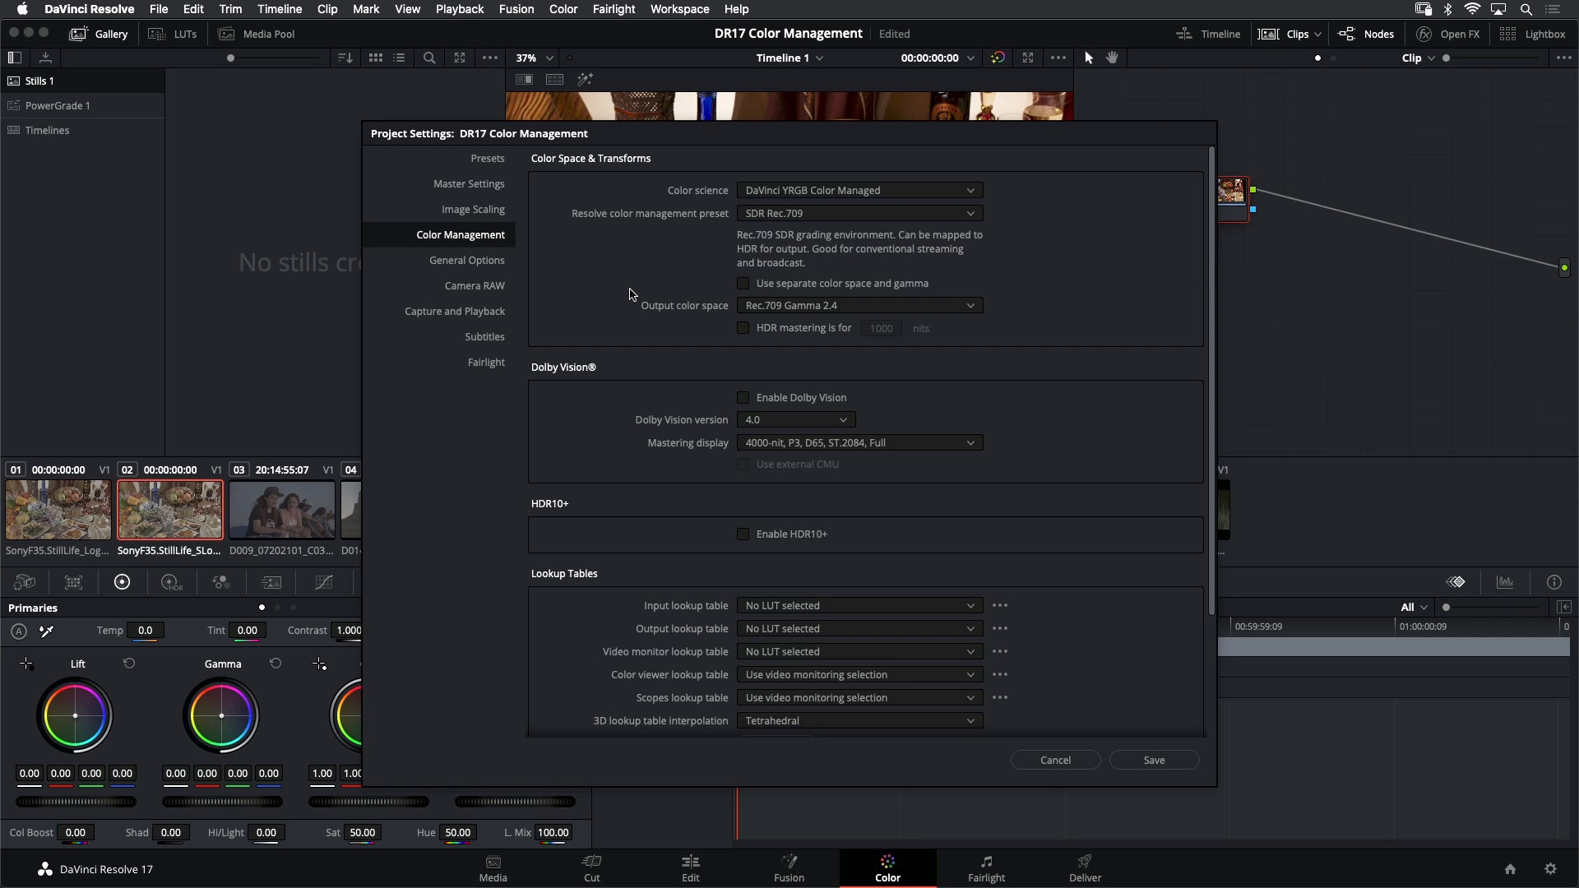
- Set the Resolve color management preset to DaVinci Wide Gamut and save the project settings
left_click(837, 215)
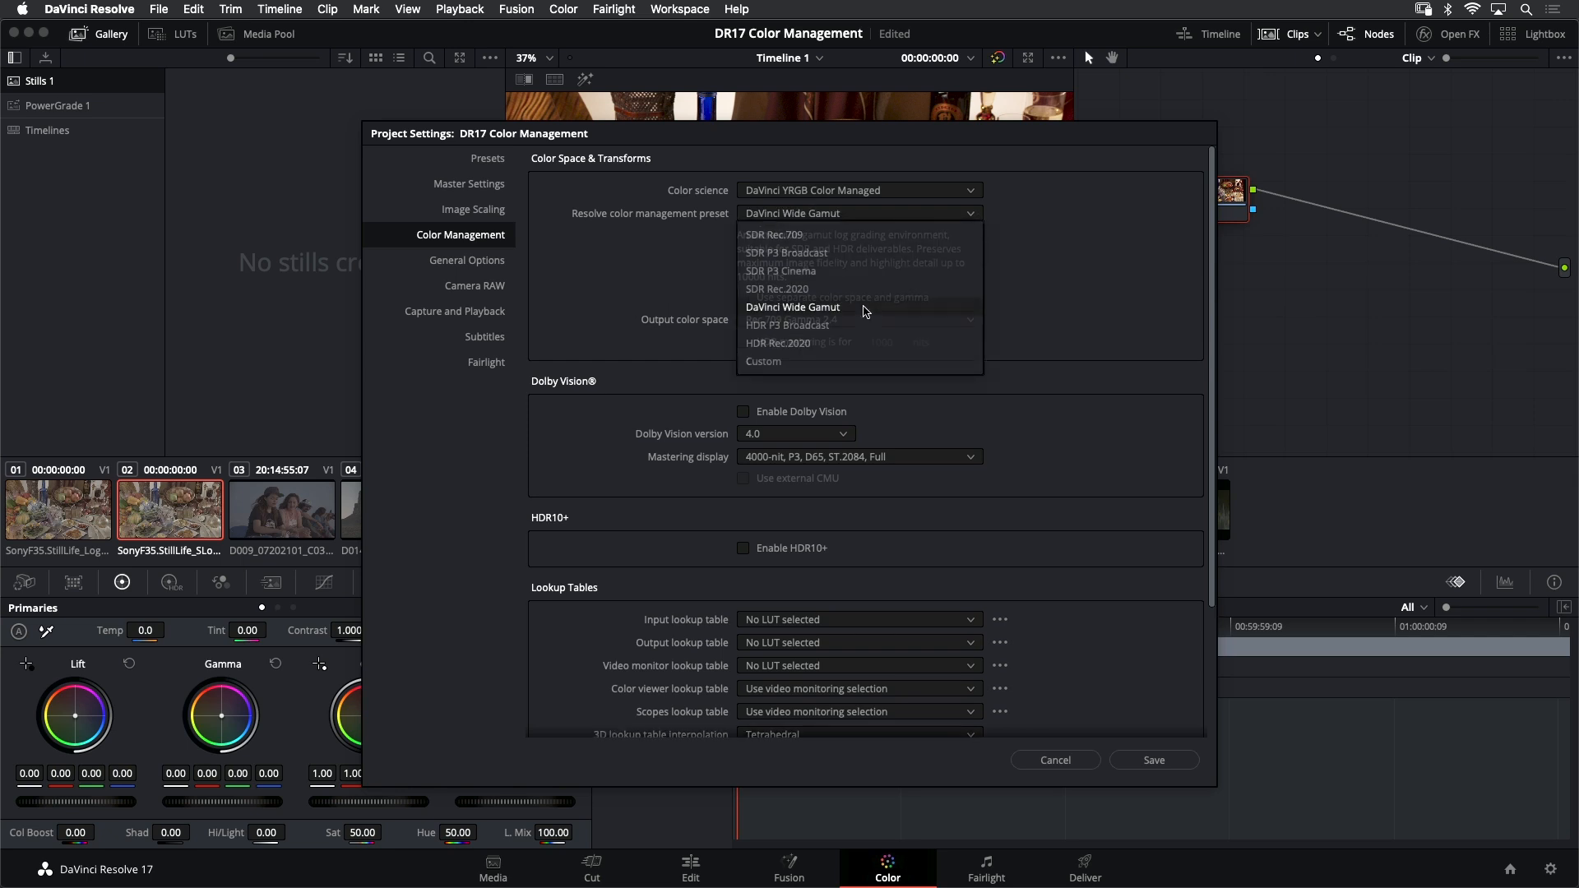
left_click(866, 309)
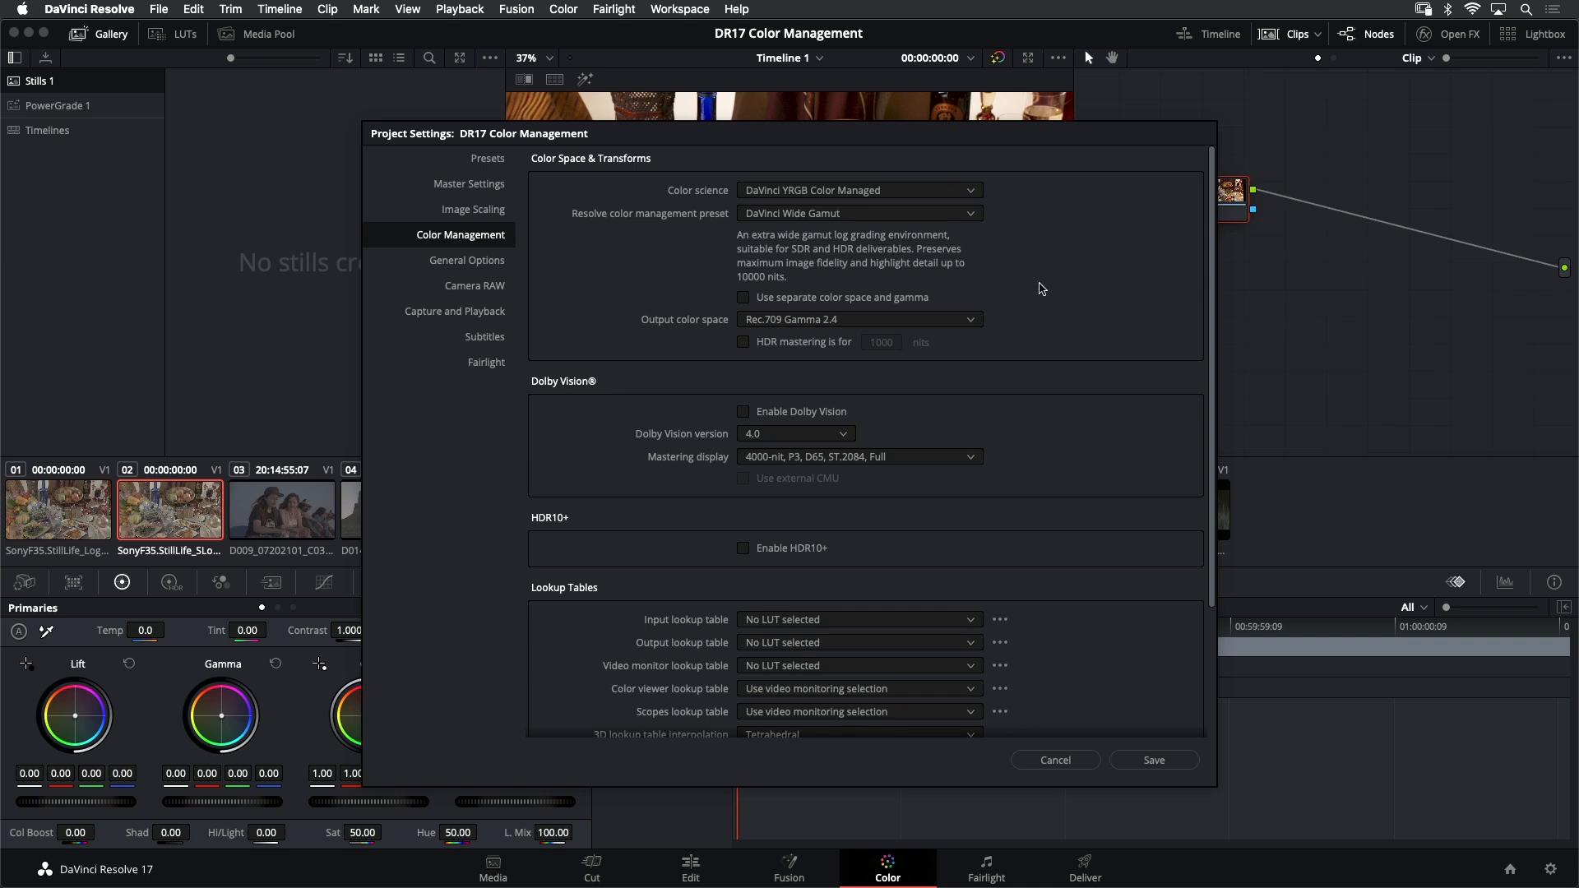
left_click_drag(1033, 141, 318, 82)
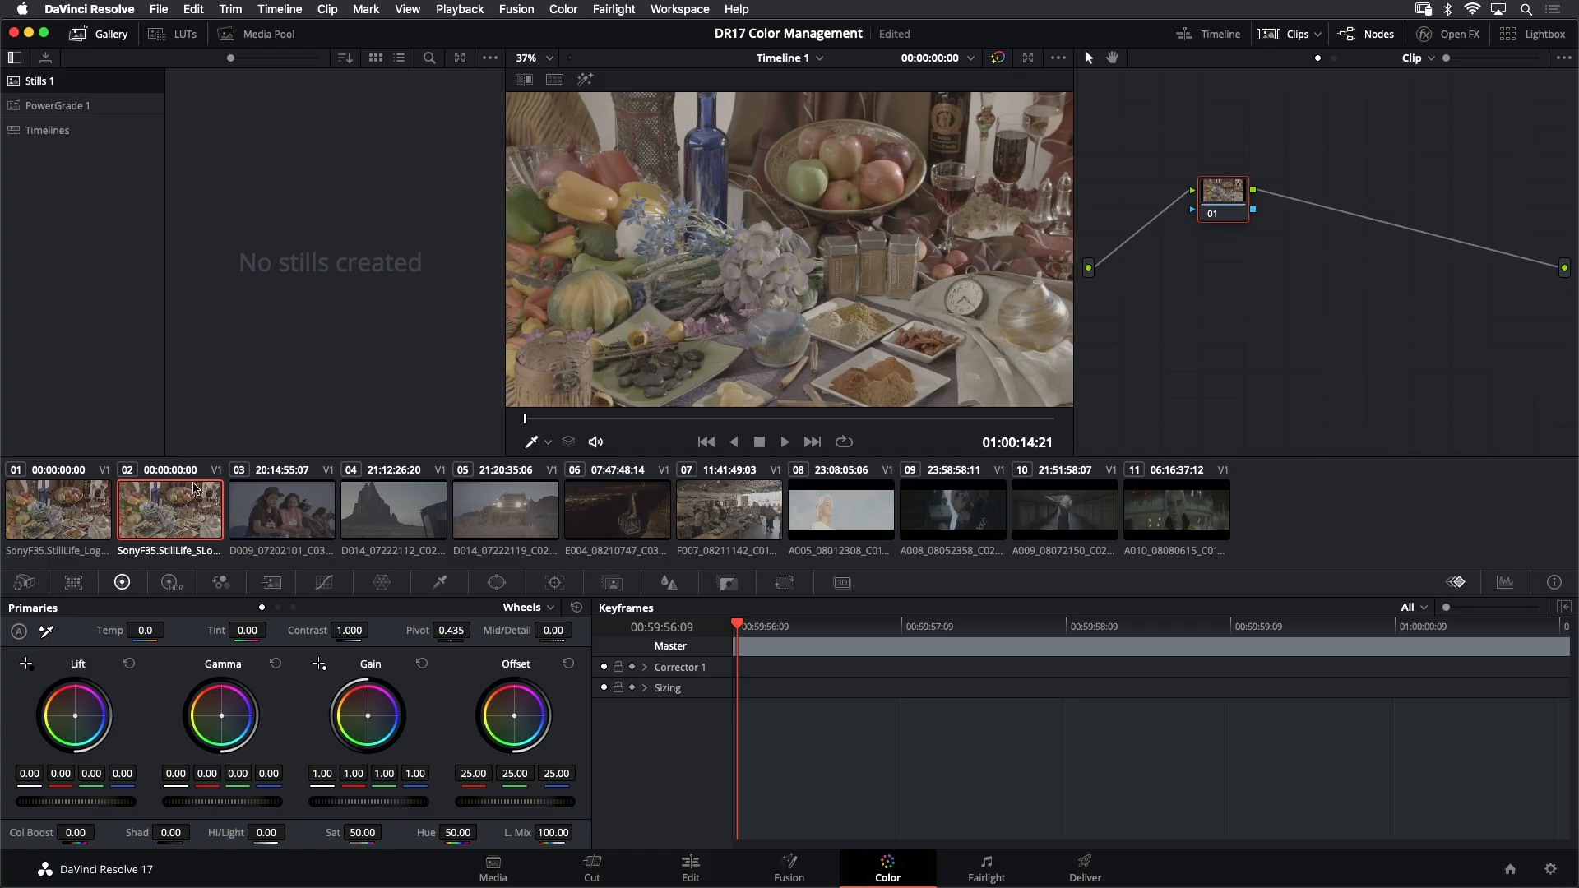
- Set the input color space of the second still-life clip to S-Gamut3.Cine/S-Log3
right_click(172, 510)
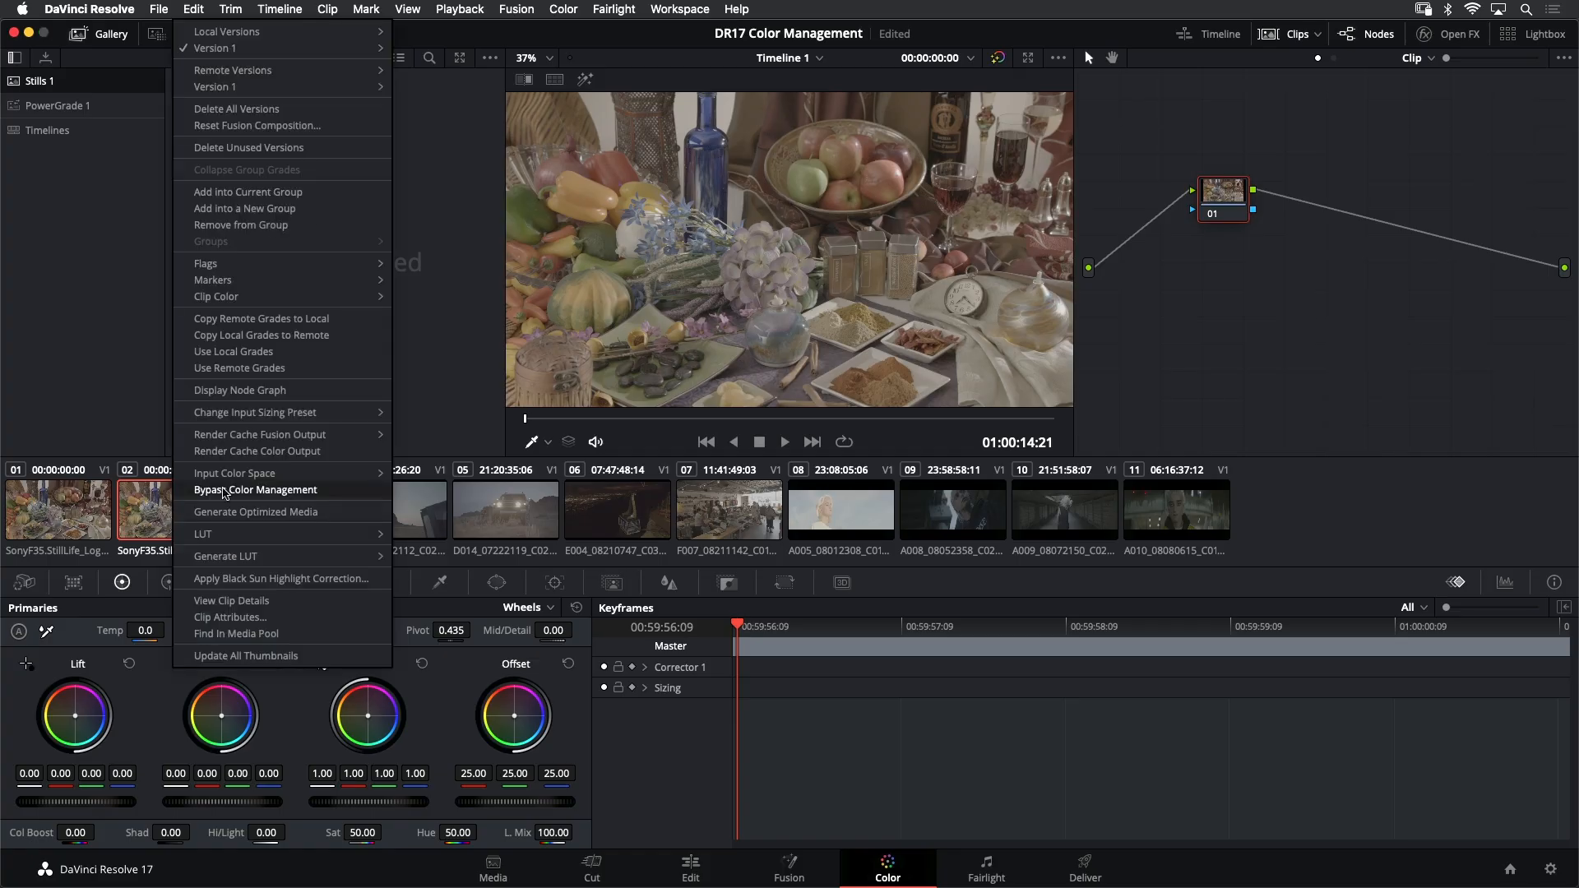
mouse_move(303, 476)
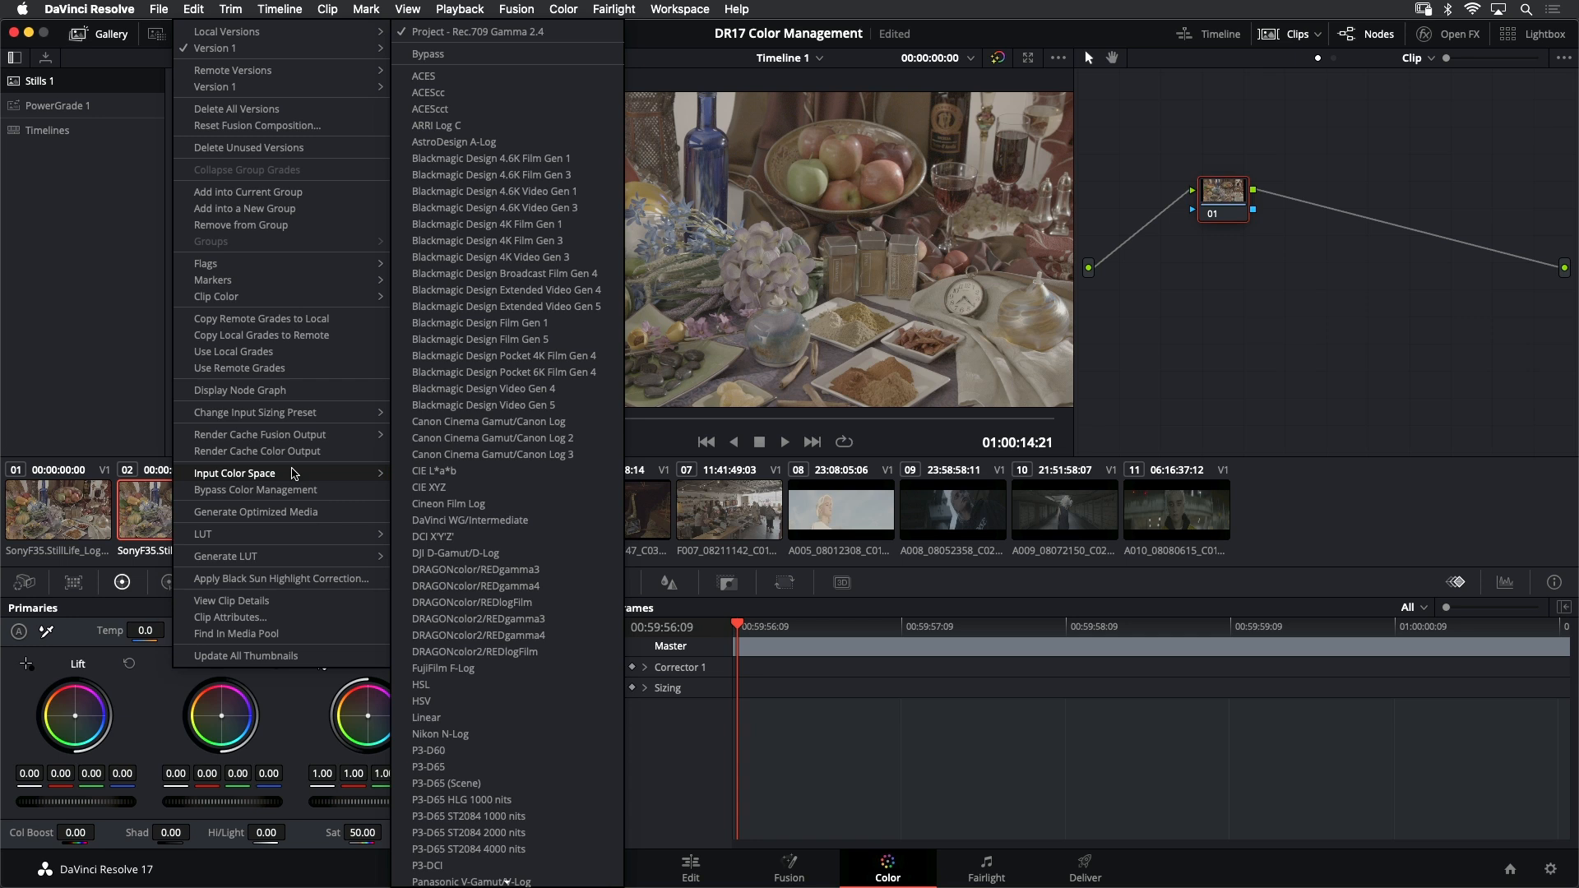
scroll(501, 494, "down", 3)
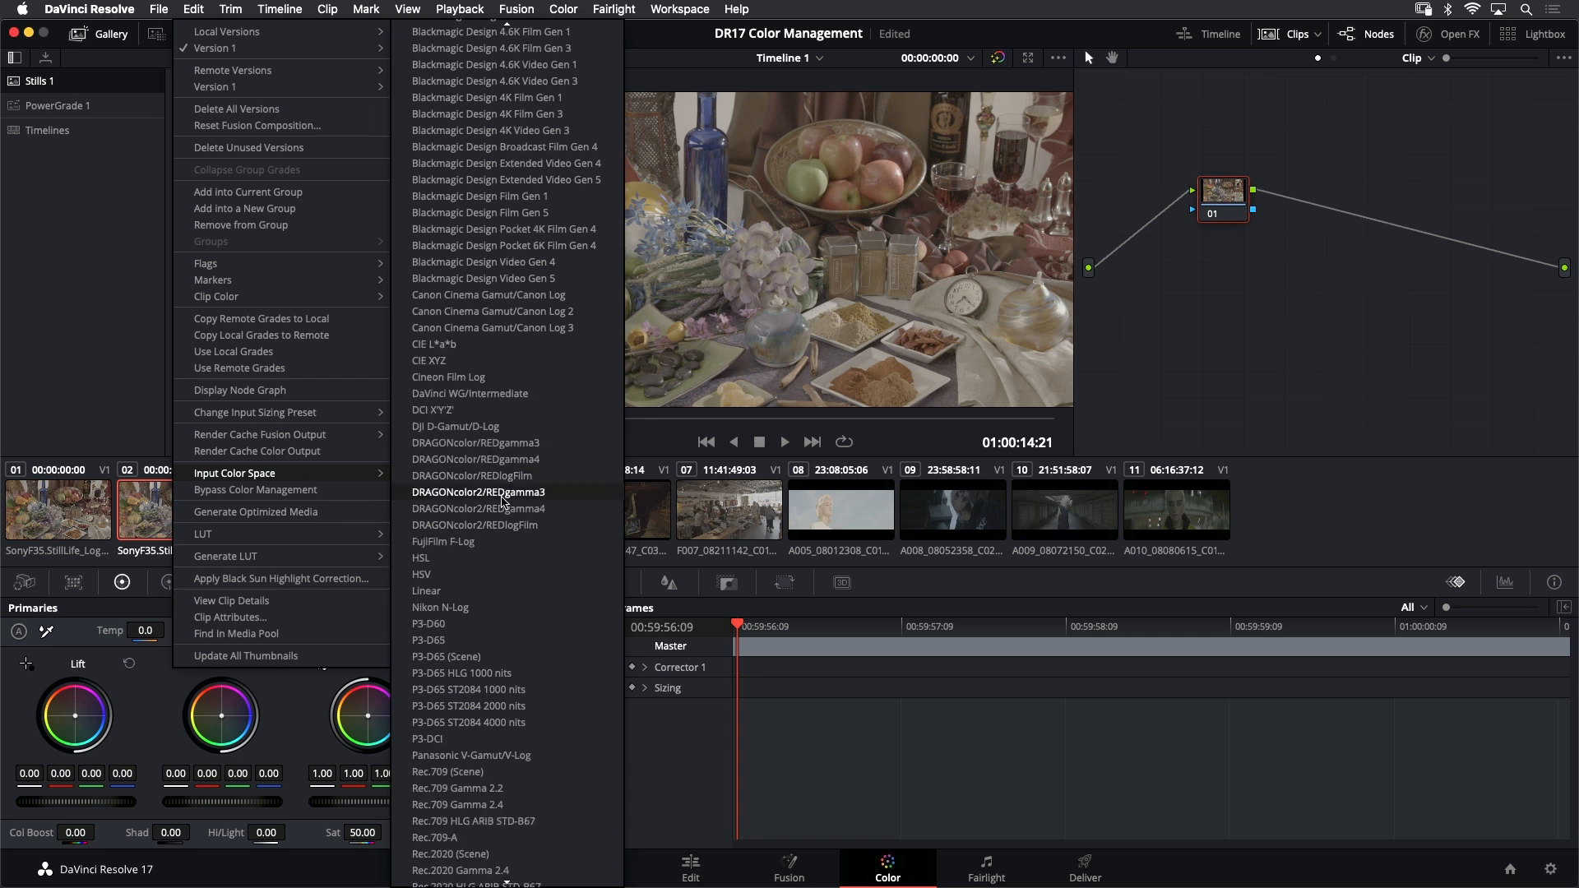
scroll(501, 498, "down", 10)
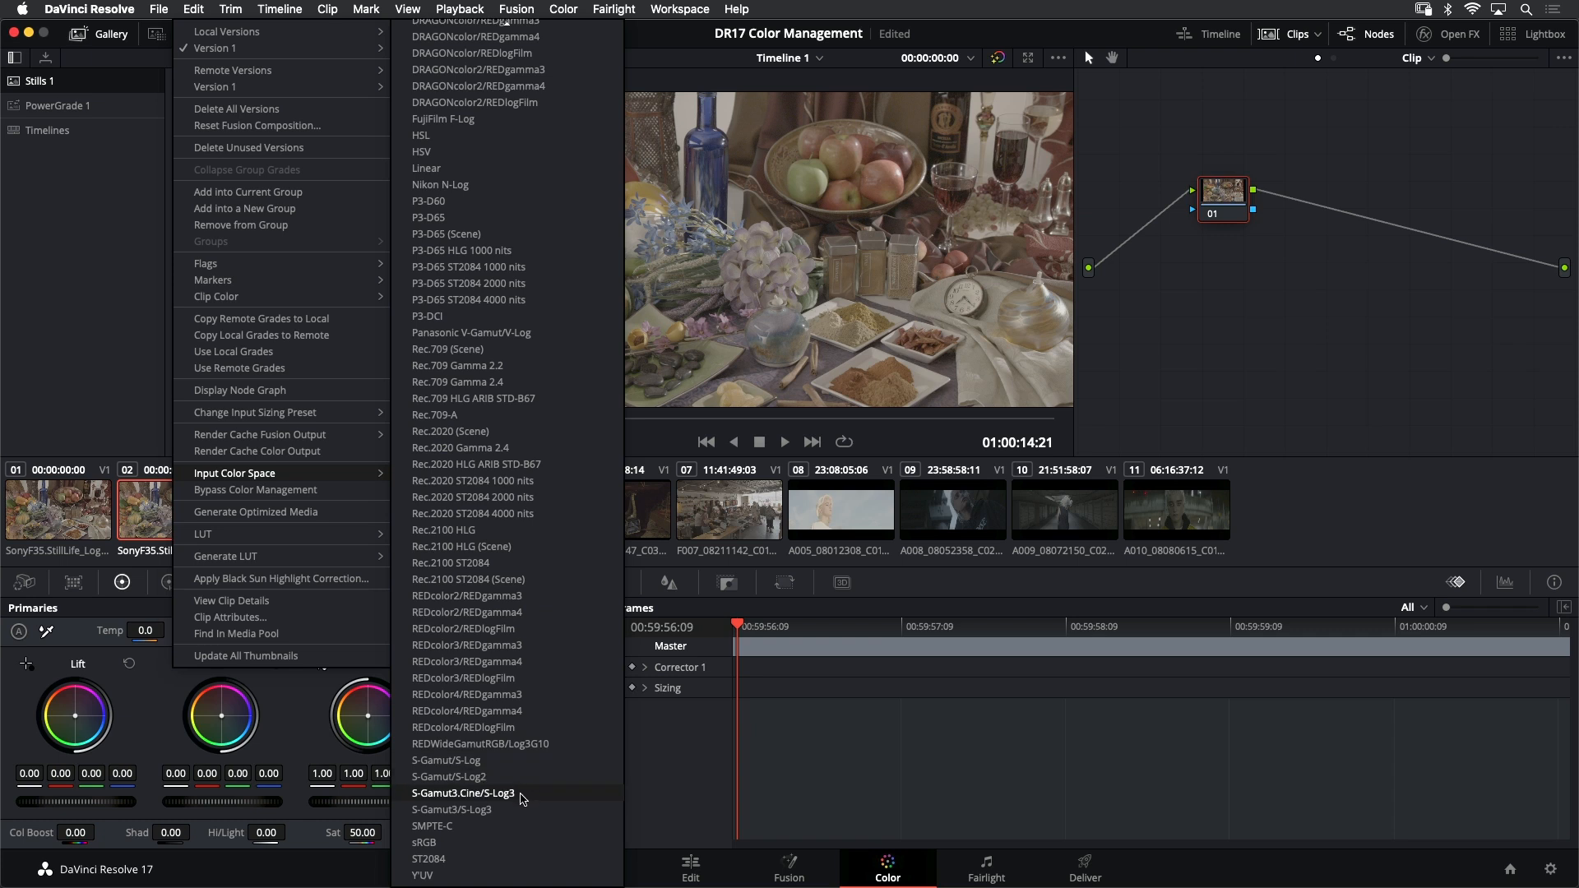
left_click(463, 793)
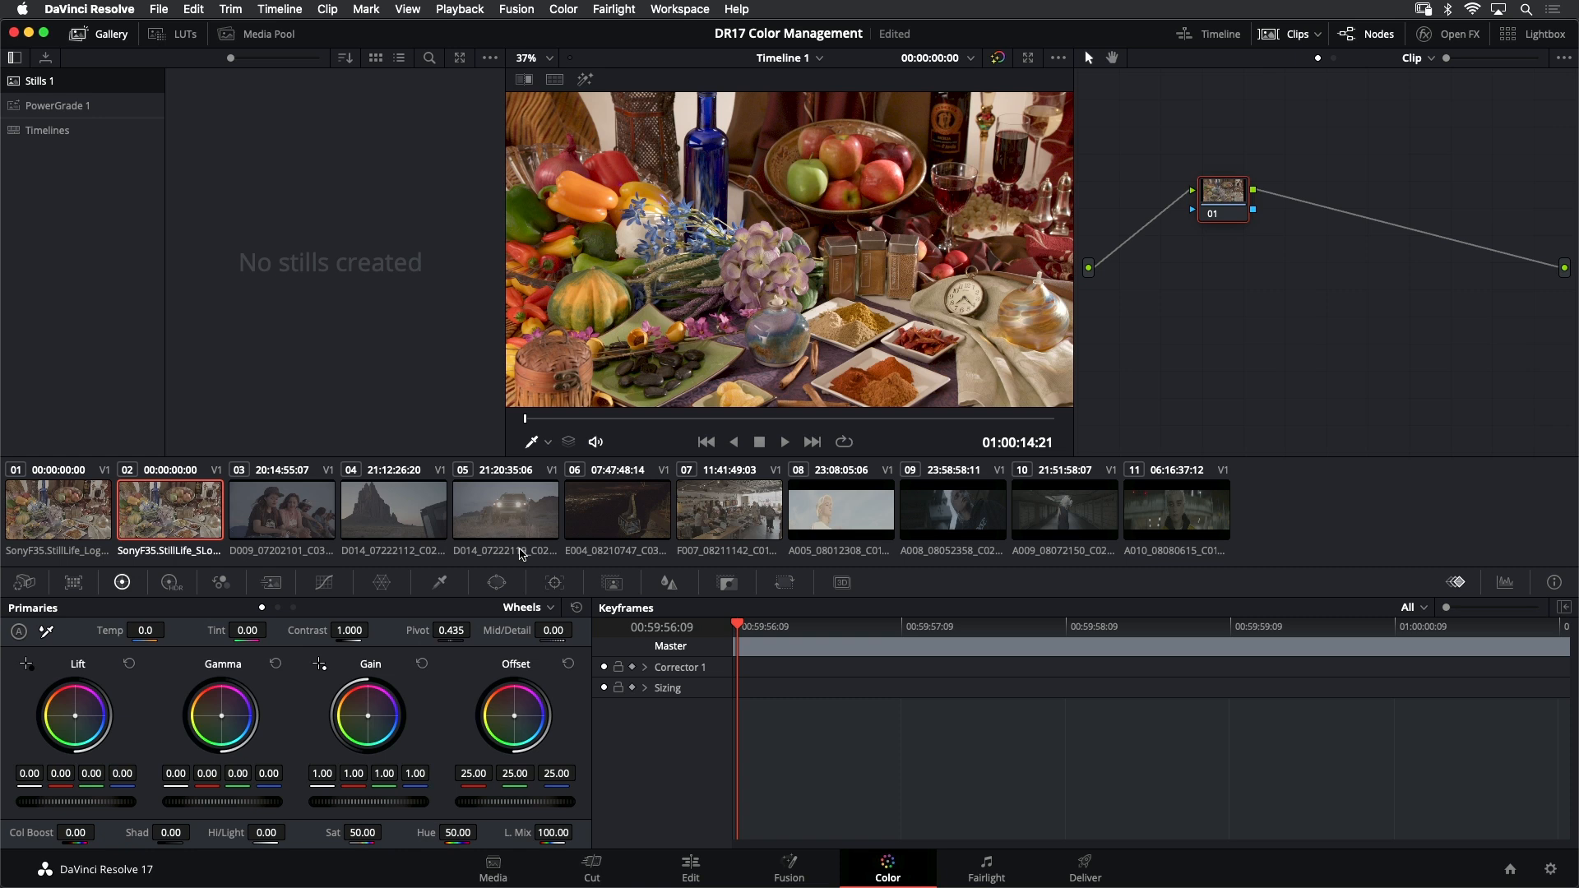
- Assign ARRI Log C as the input color space of the first still-life clip
left_click(82, 504)
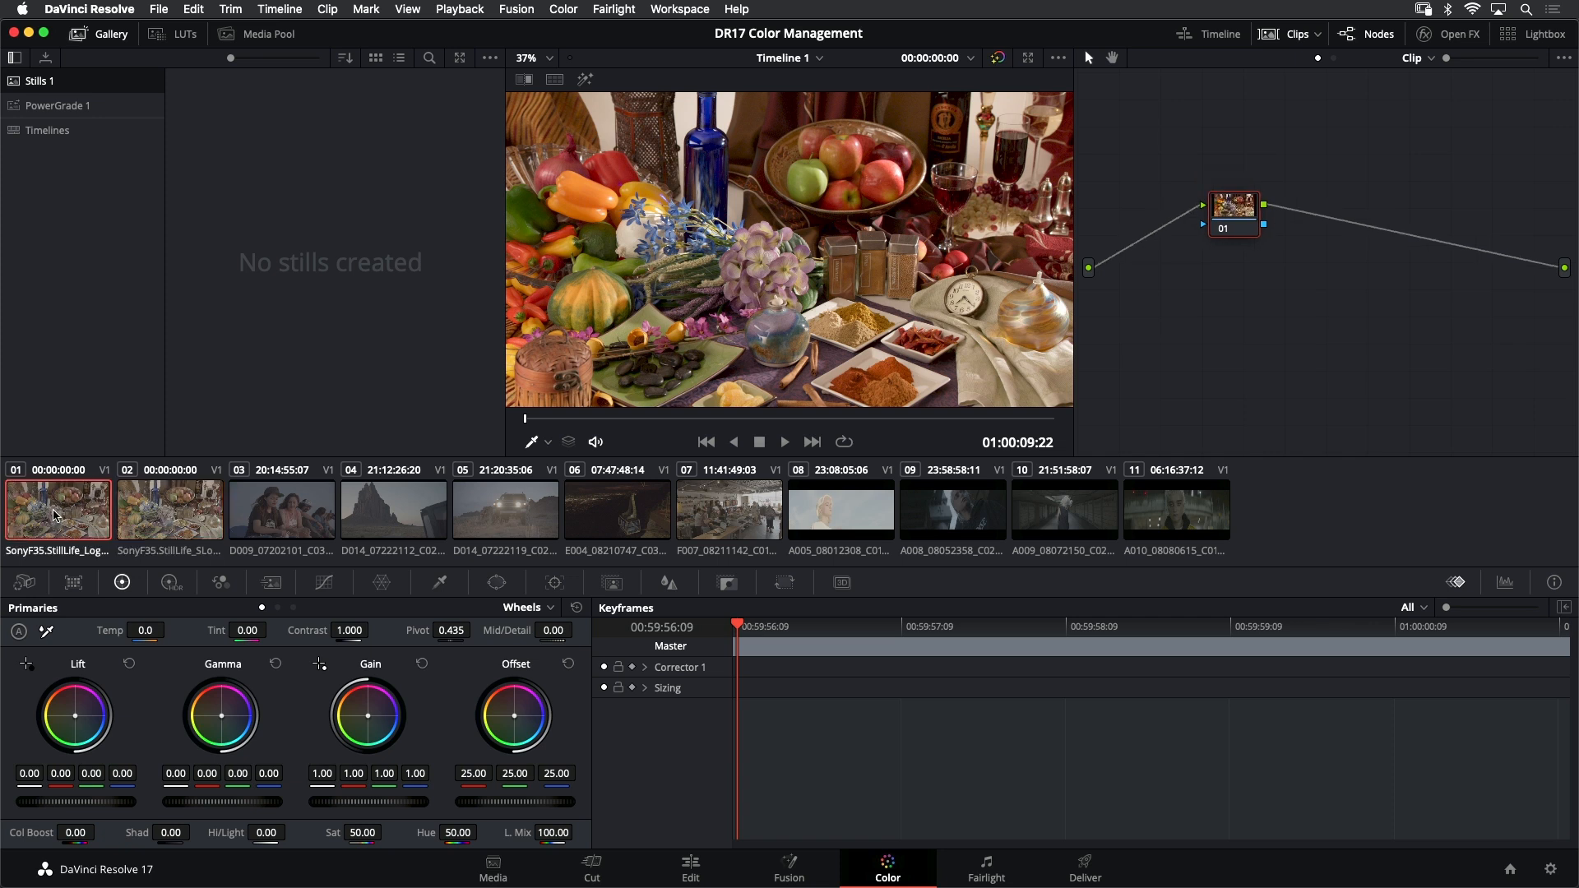
right_click(58, 515)
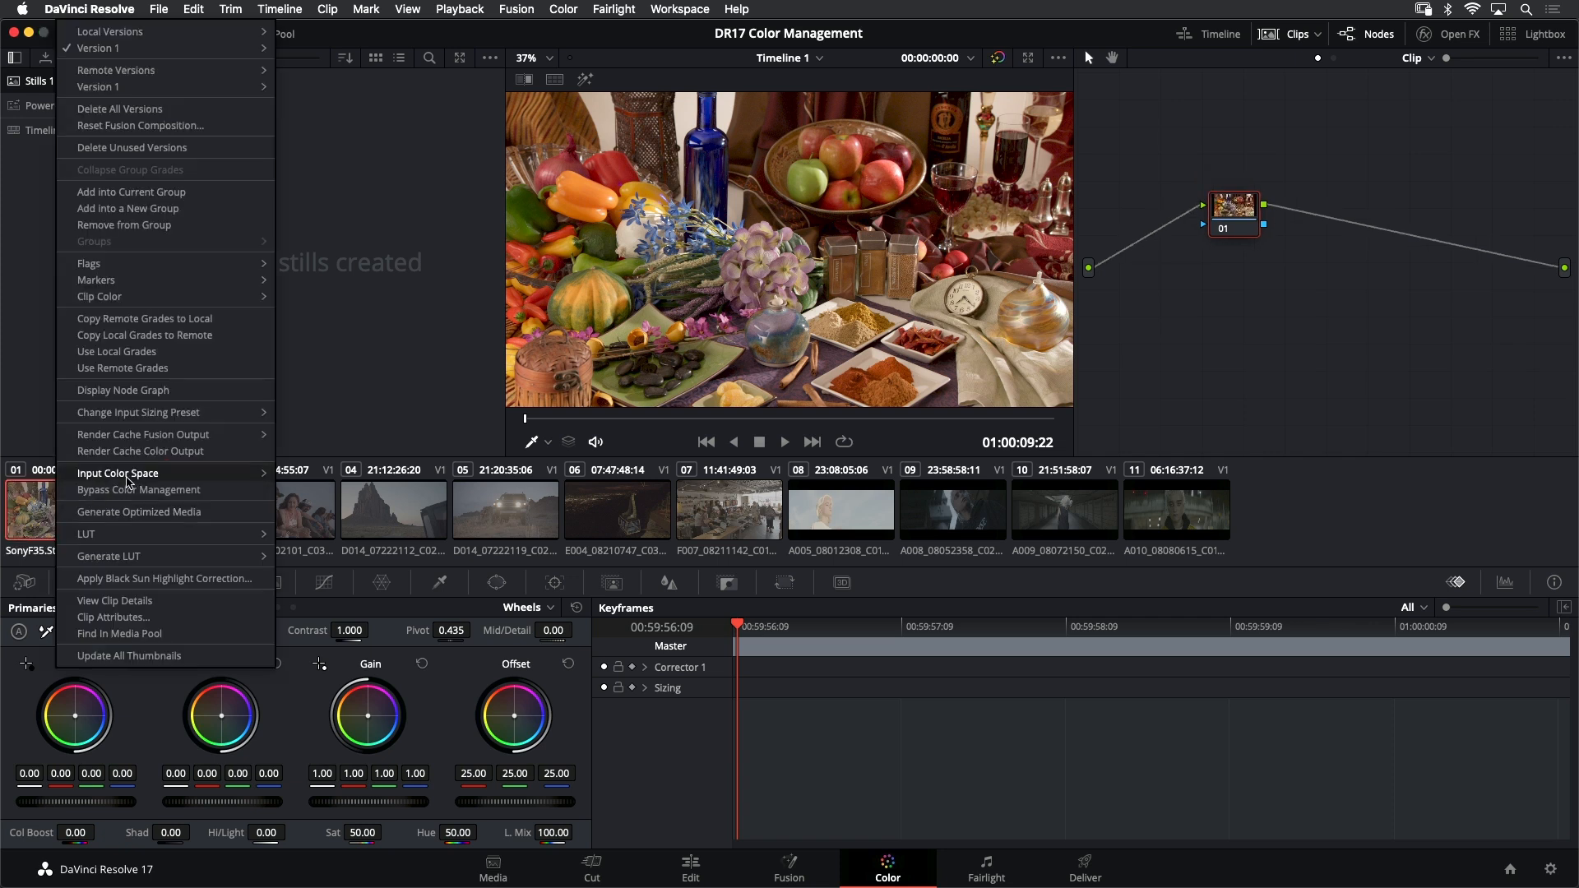
mouse_move(130, 477)
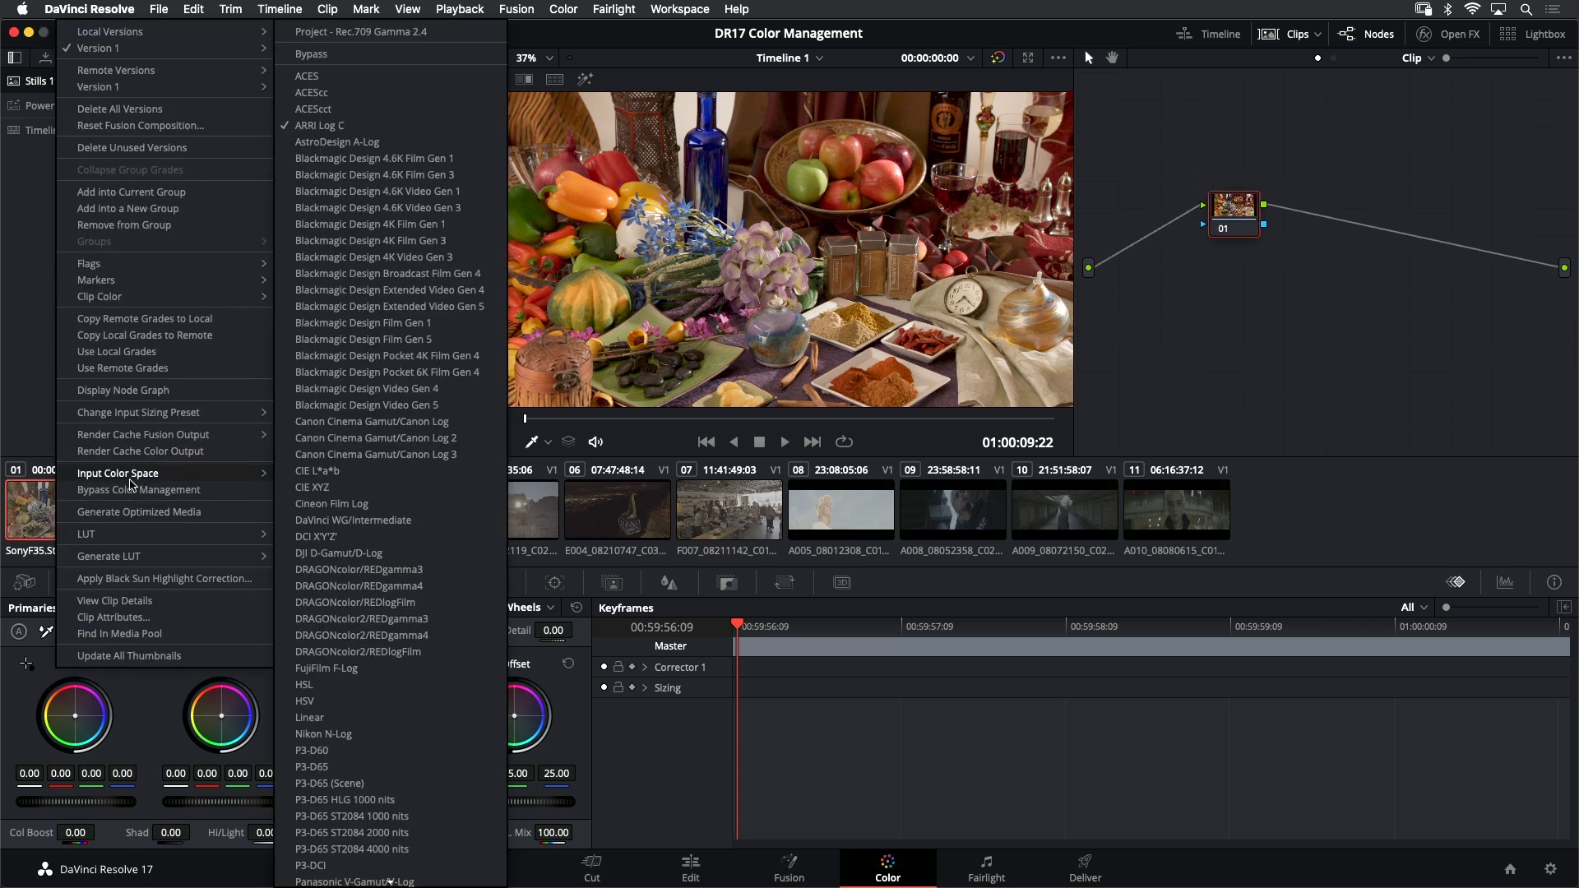
left_click(405, 130)
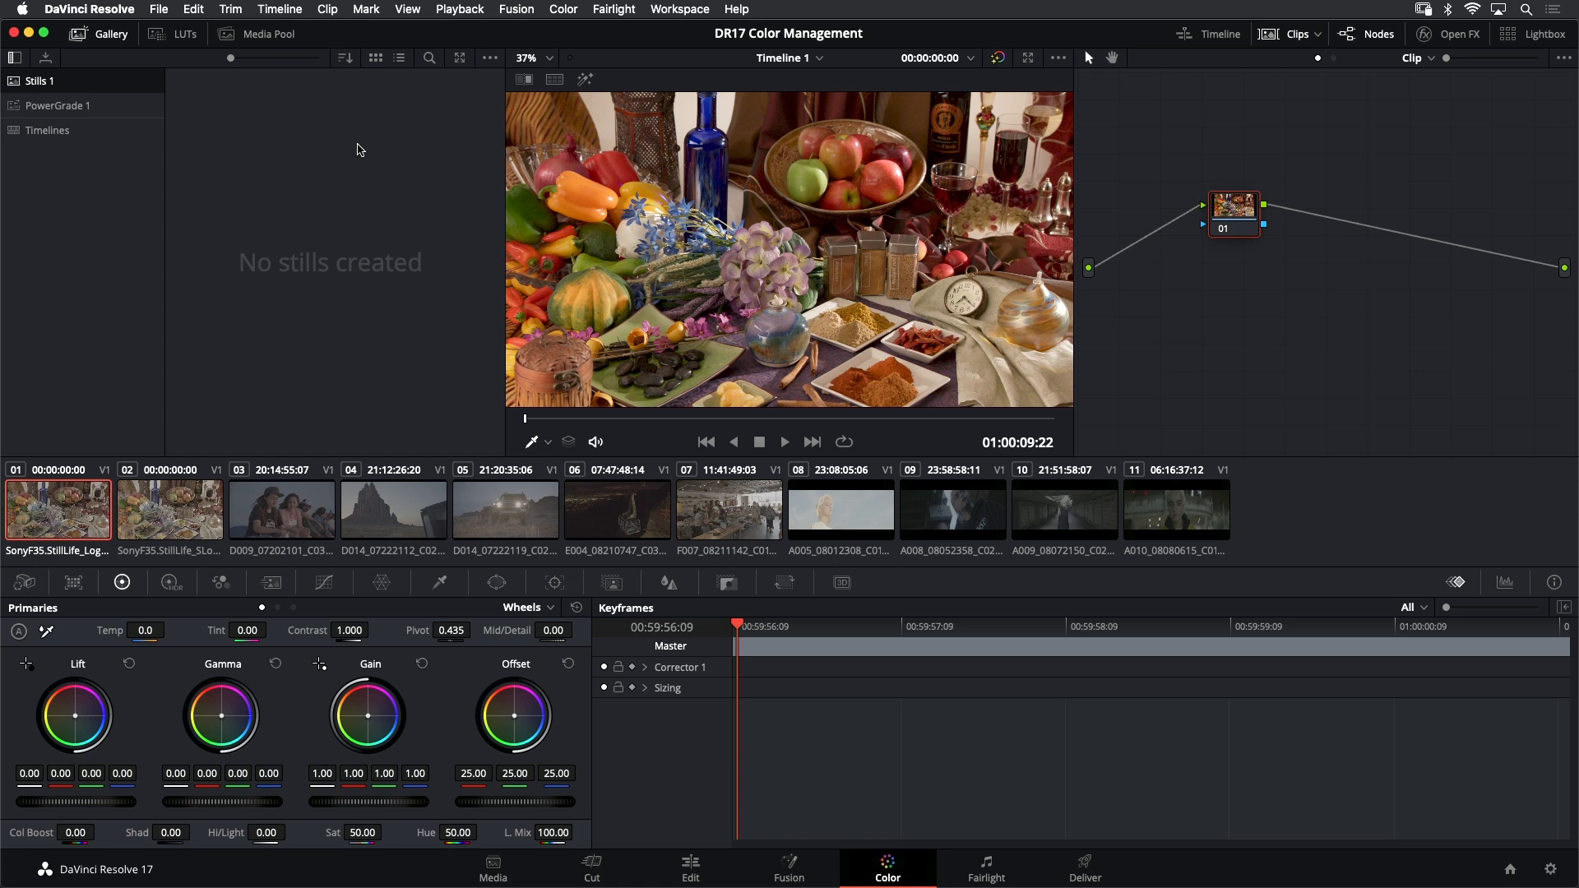
- View the third and fourth clips and check which color management options the third clip offers
left_click(290, 508)
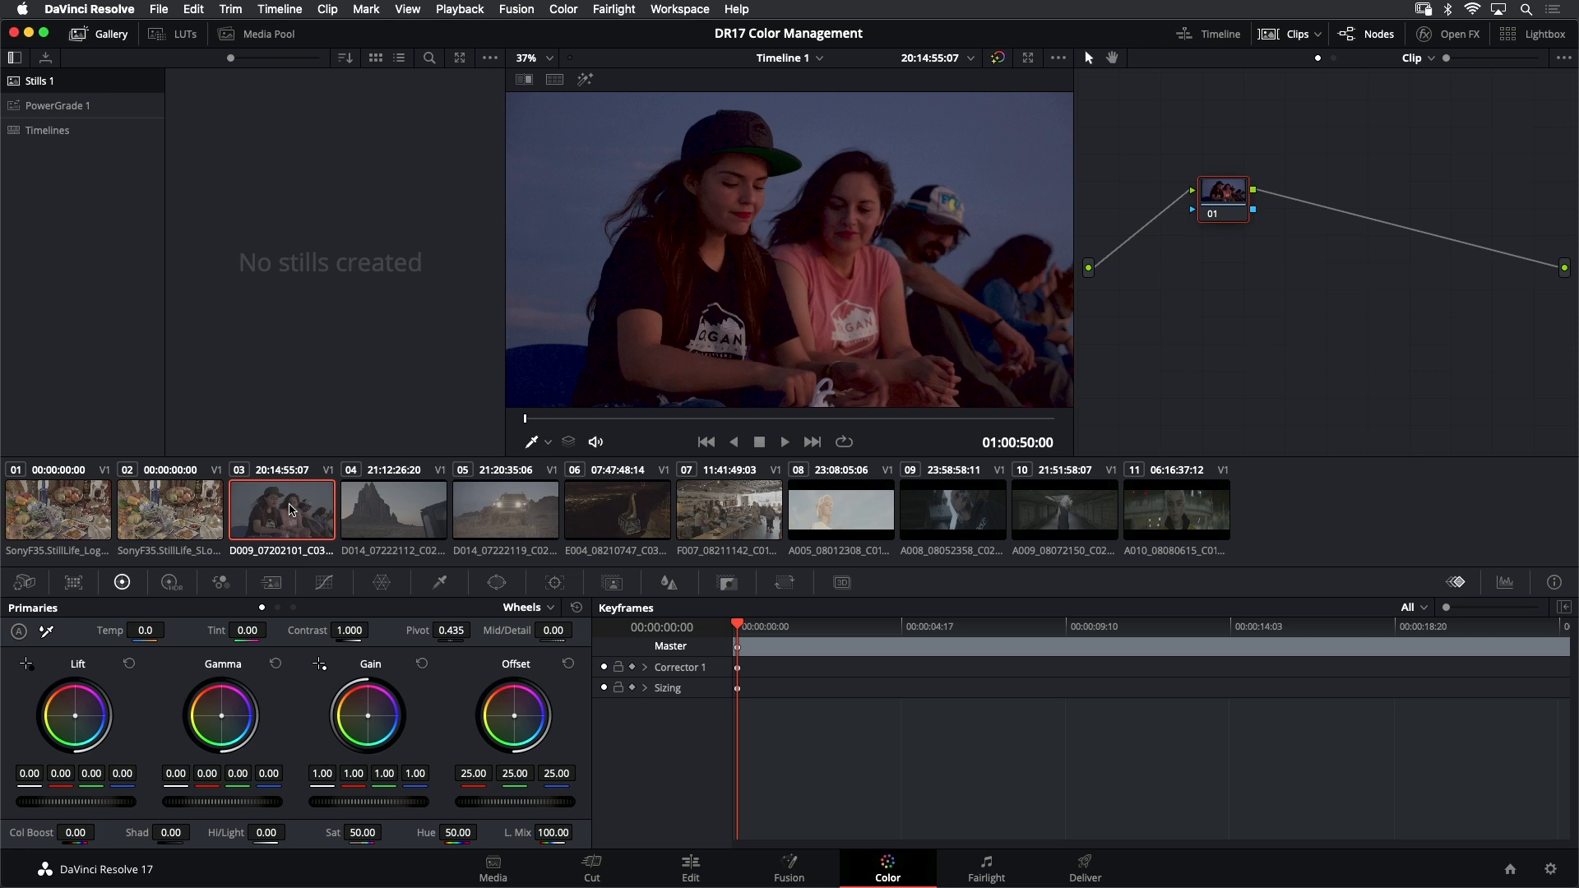
left_click(403, 512)
left_click(292, 518)
right_click(279, 515)
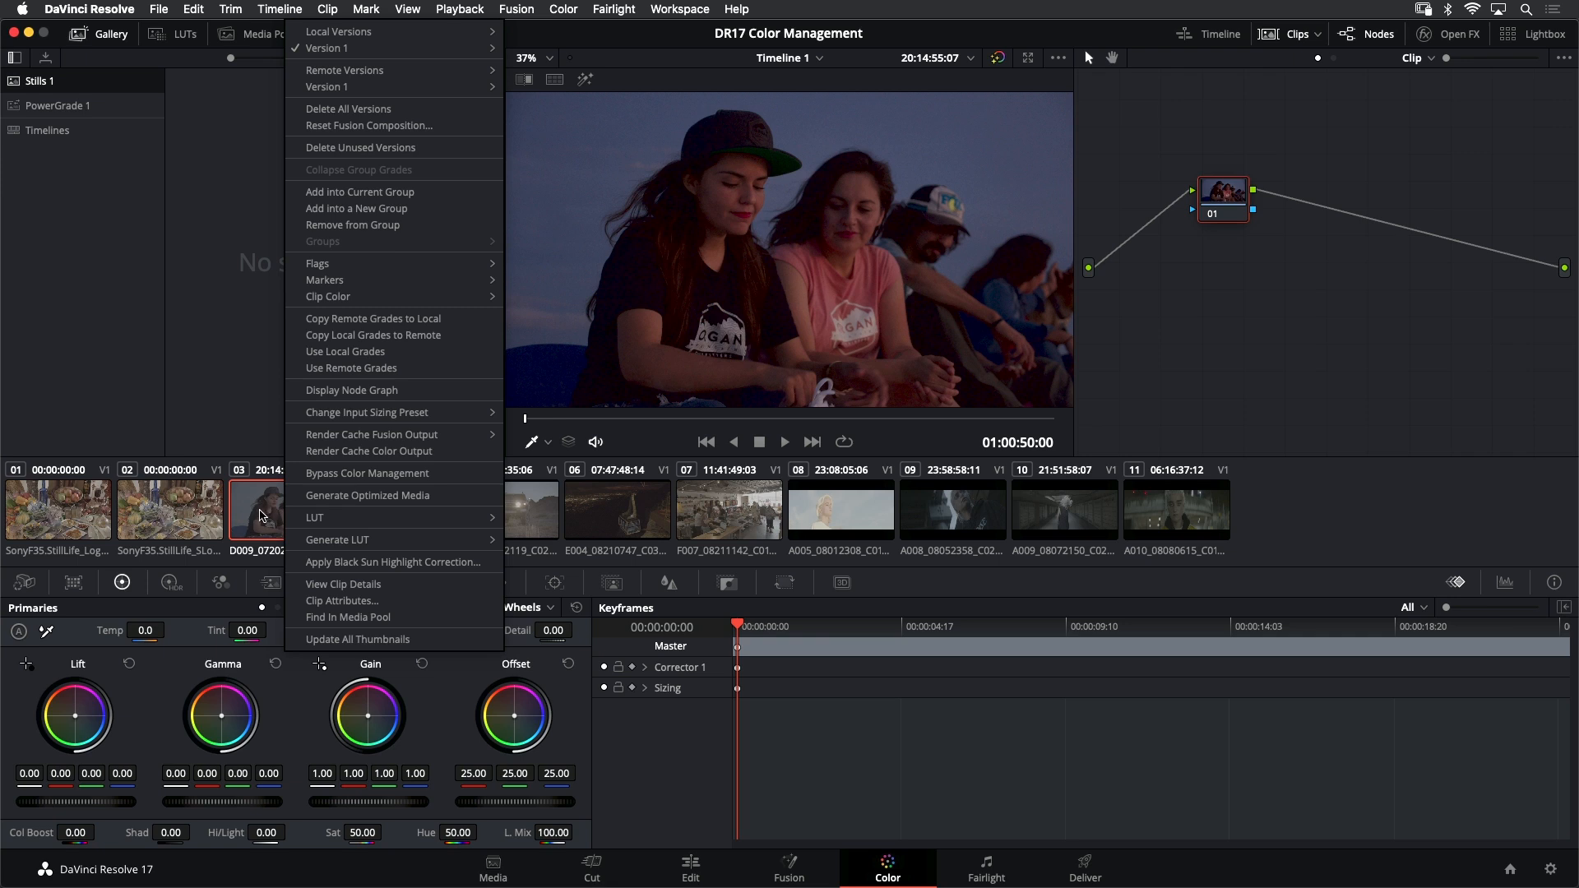
left_click(264, 517)
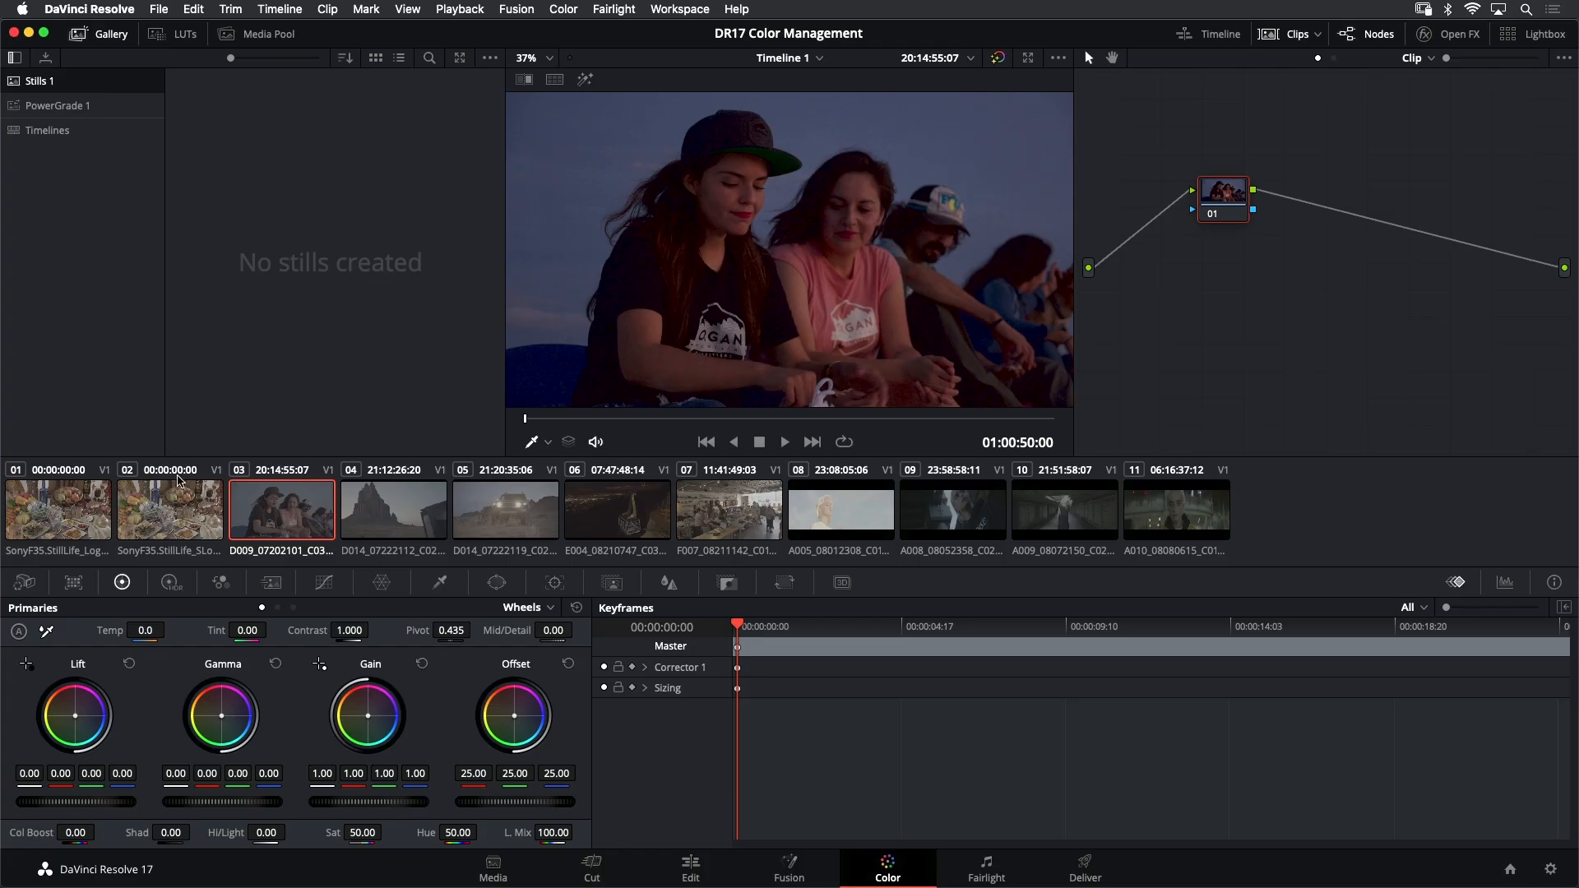
- With the second still-life clip displayed, set the project's Resolve color management preset to Custom
left_click(172, 511)
left_click(160, 12)
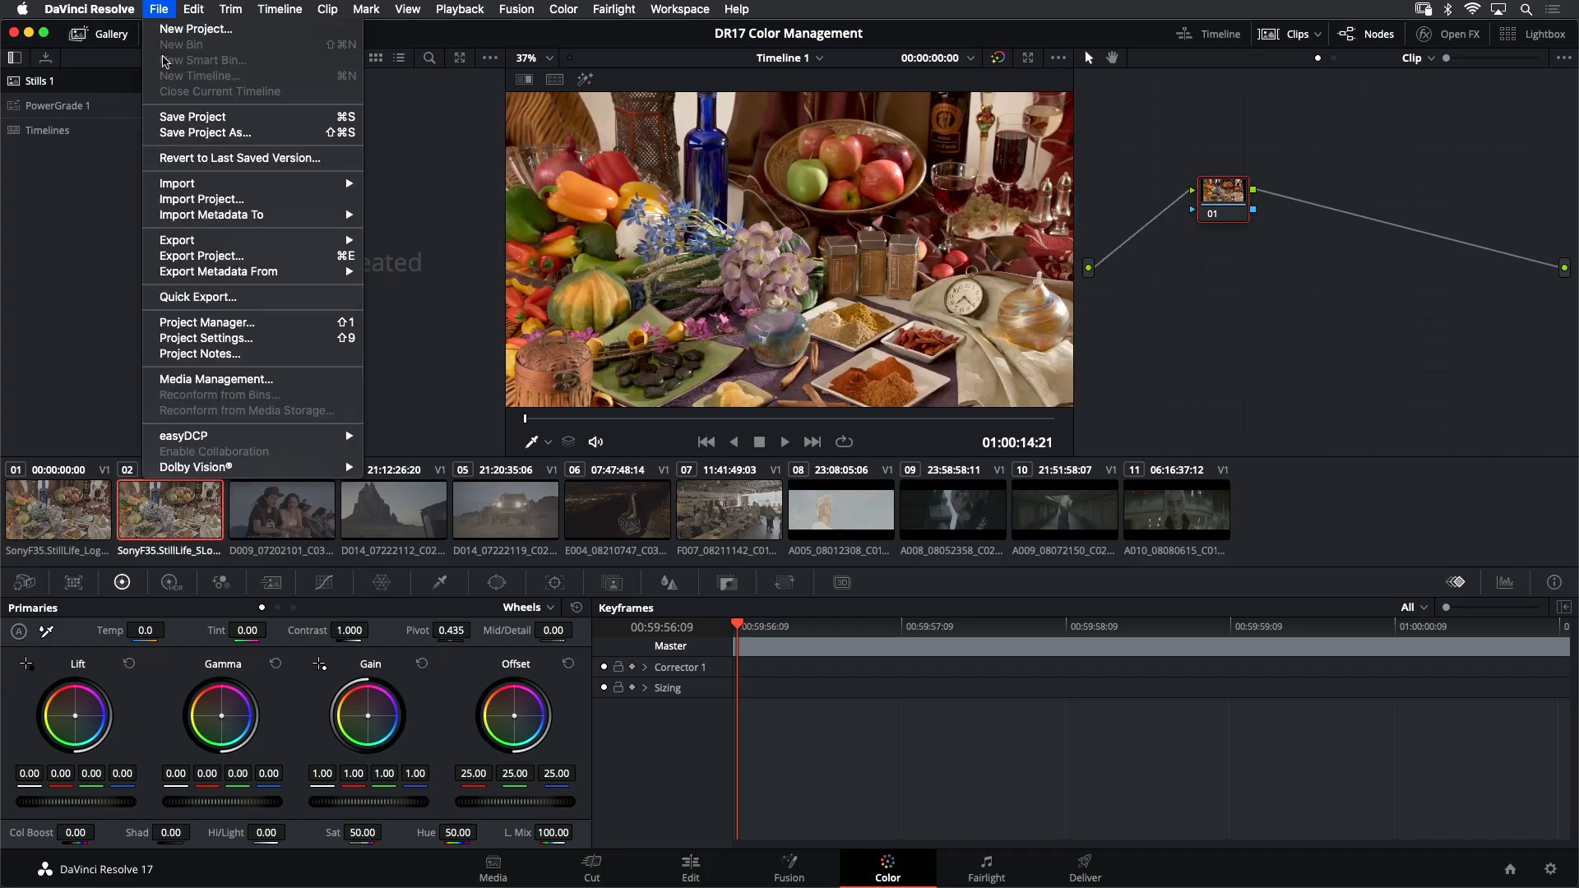
left_click(206, 338)
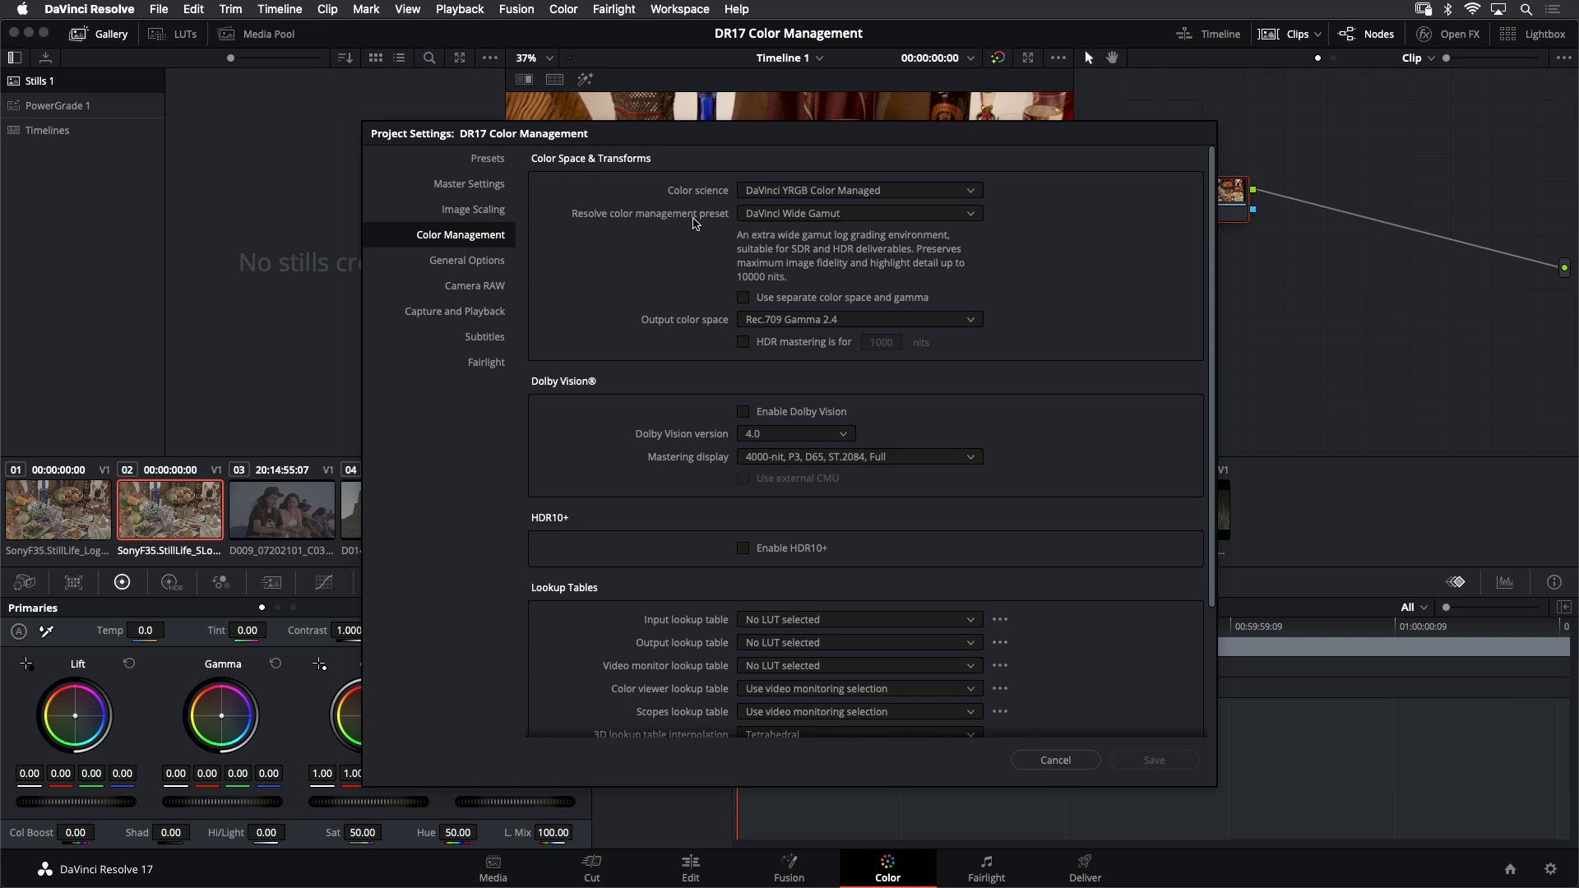
left_click(801, 218)
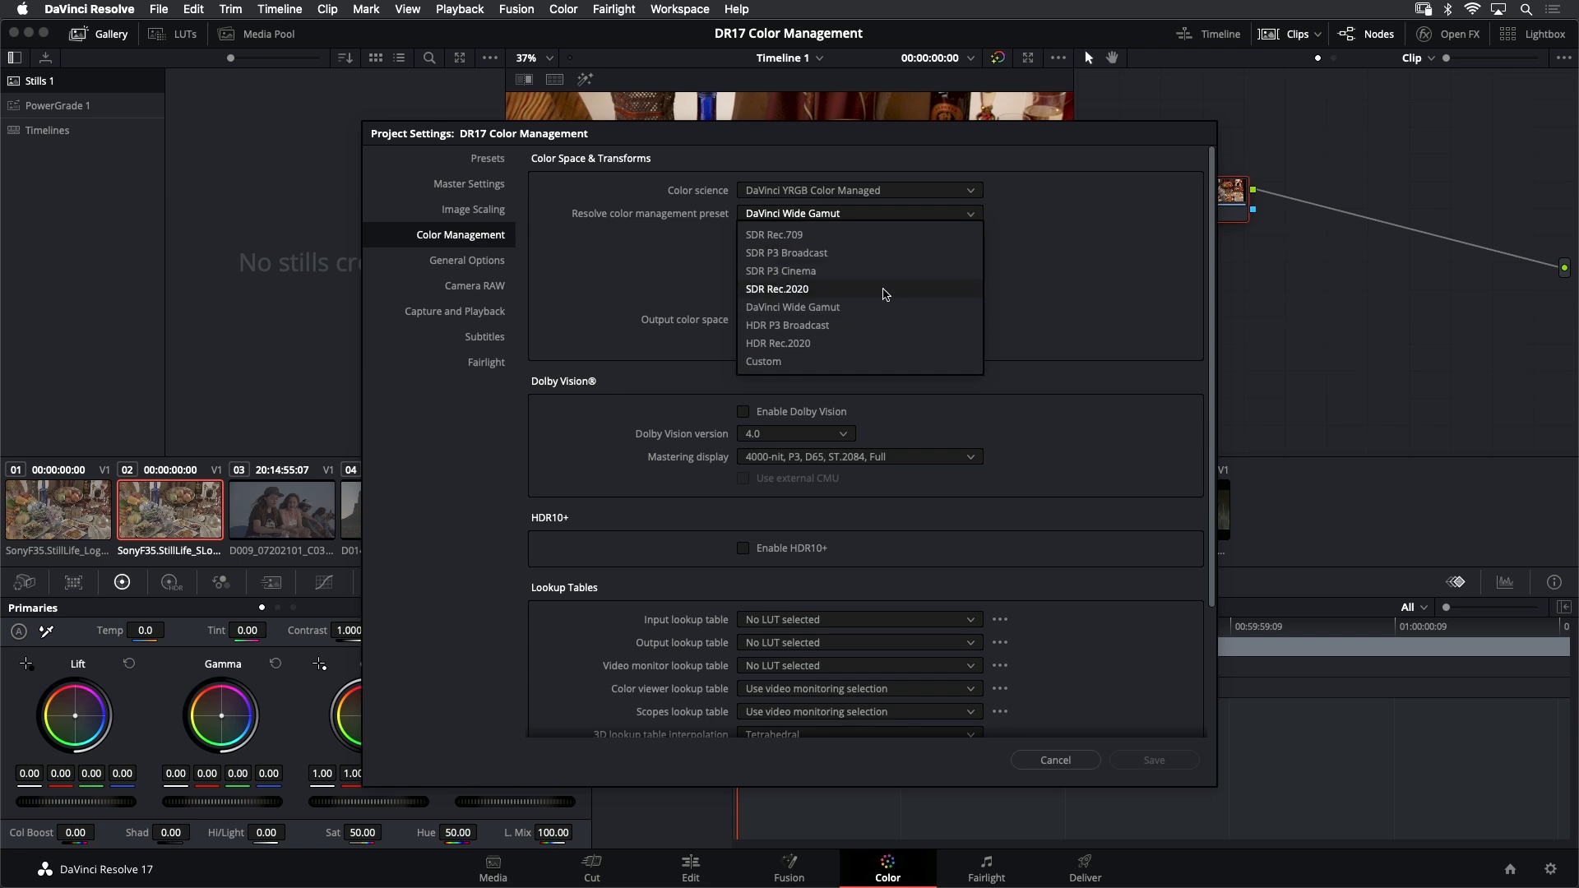
left_click(839, 361)
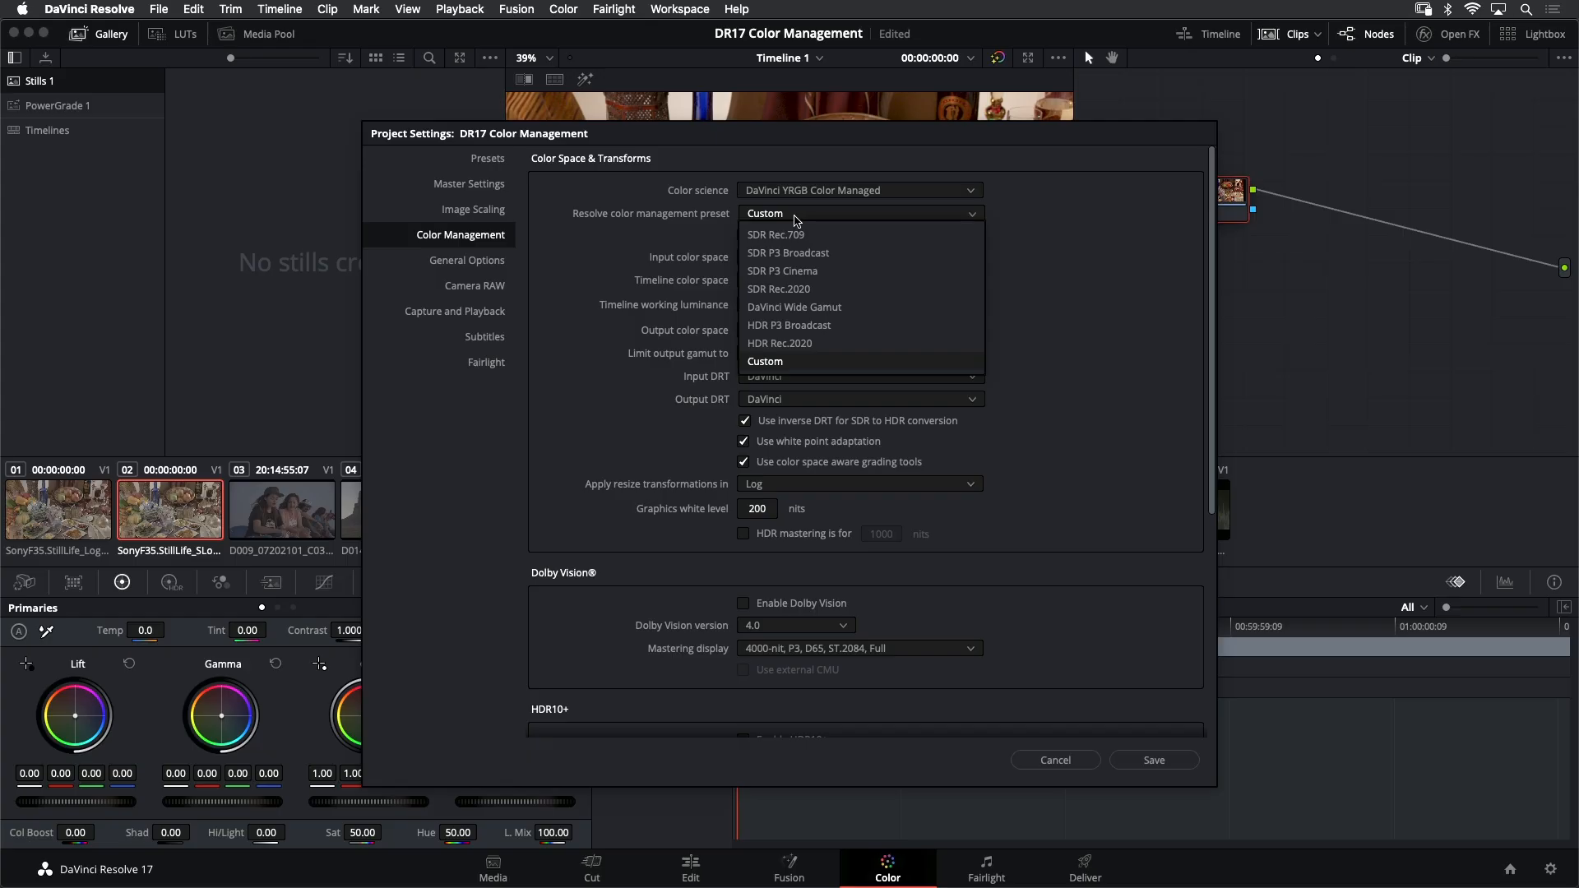
left_click(792, 217)
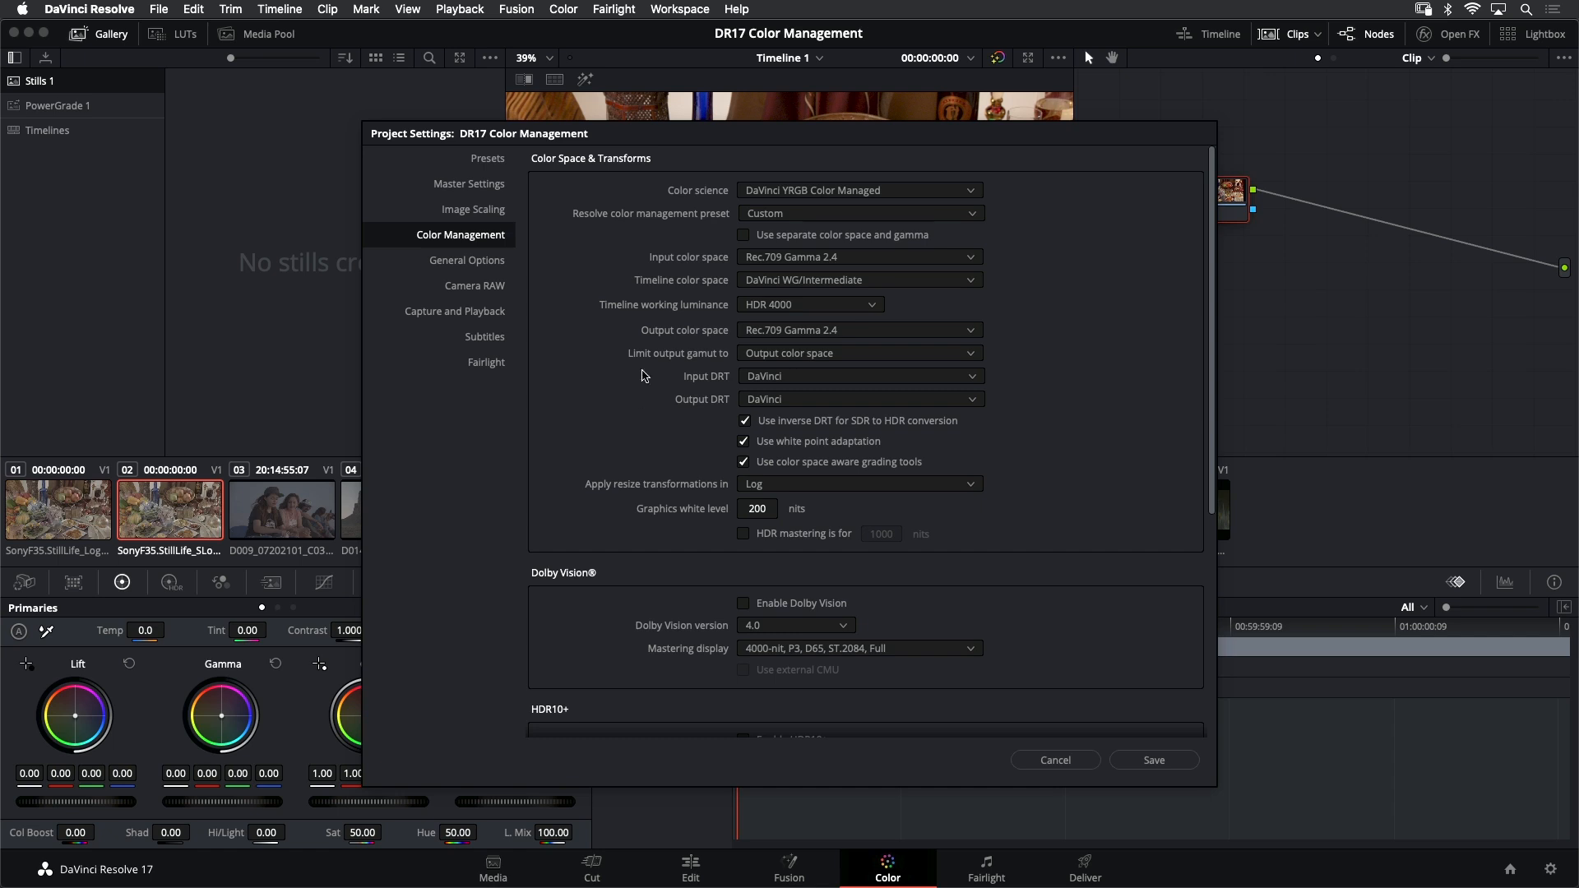
- Set the project's default input color space to ARRI Log C
left_click(789, 259)
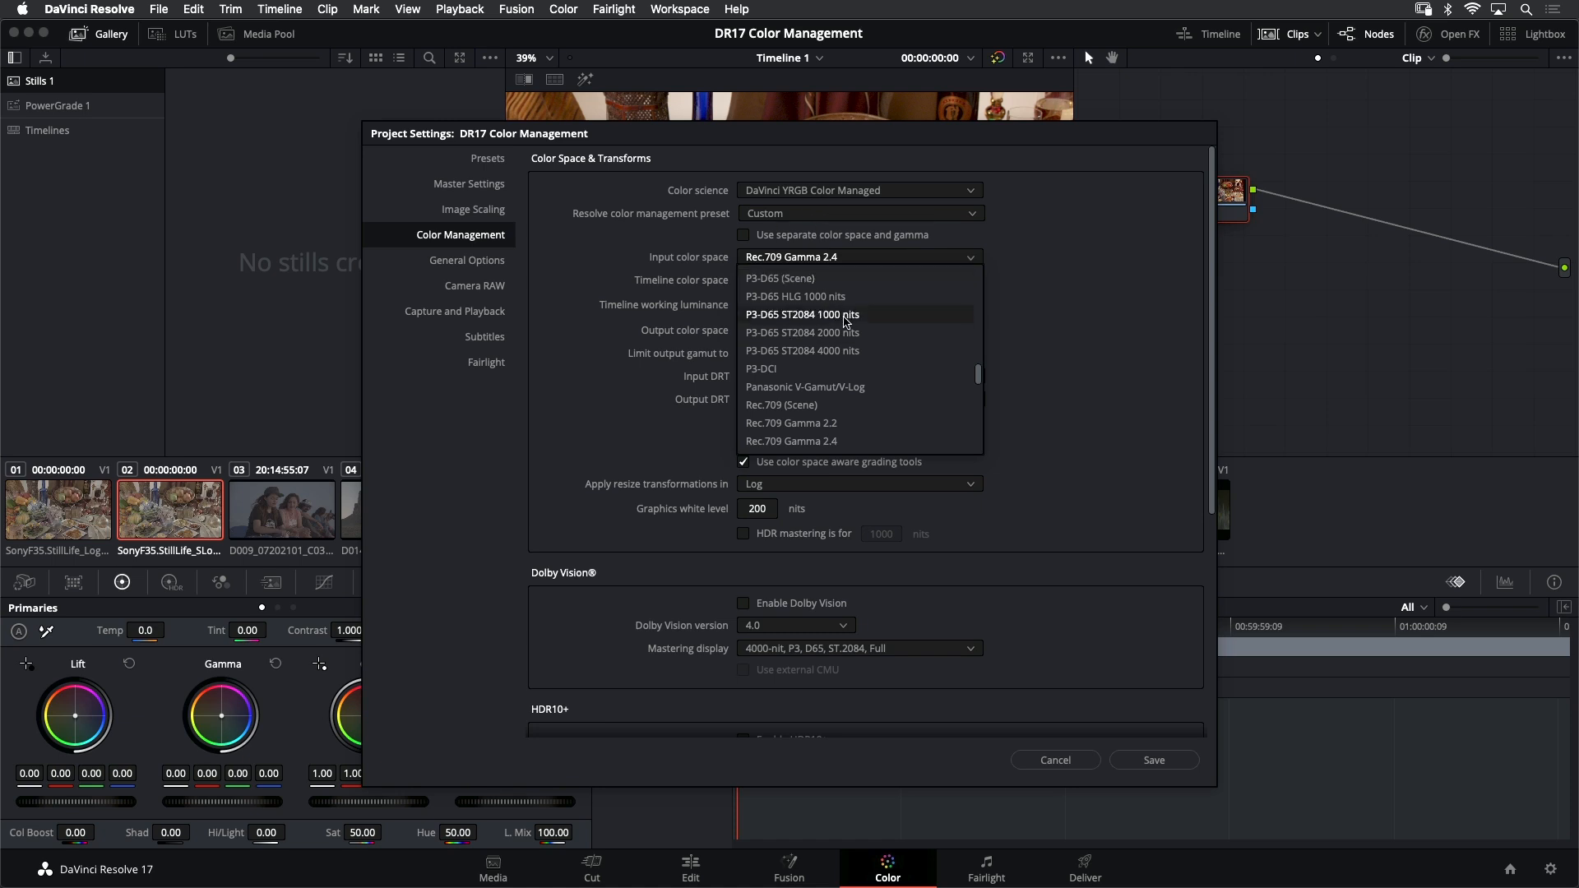
scroll(841, 321, "up", 10)
left_click(823, 352)
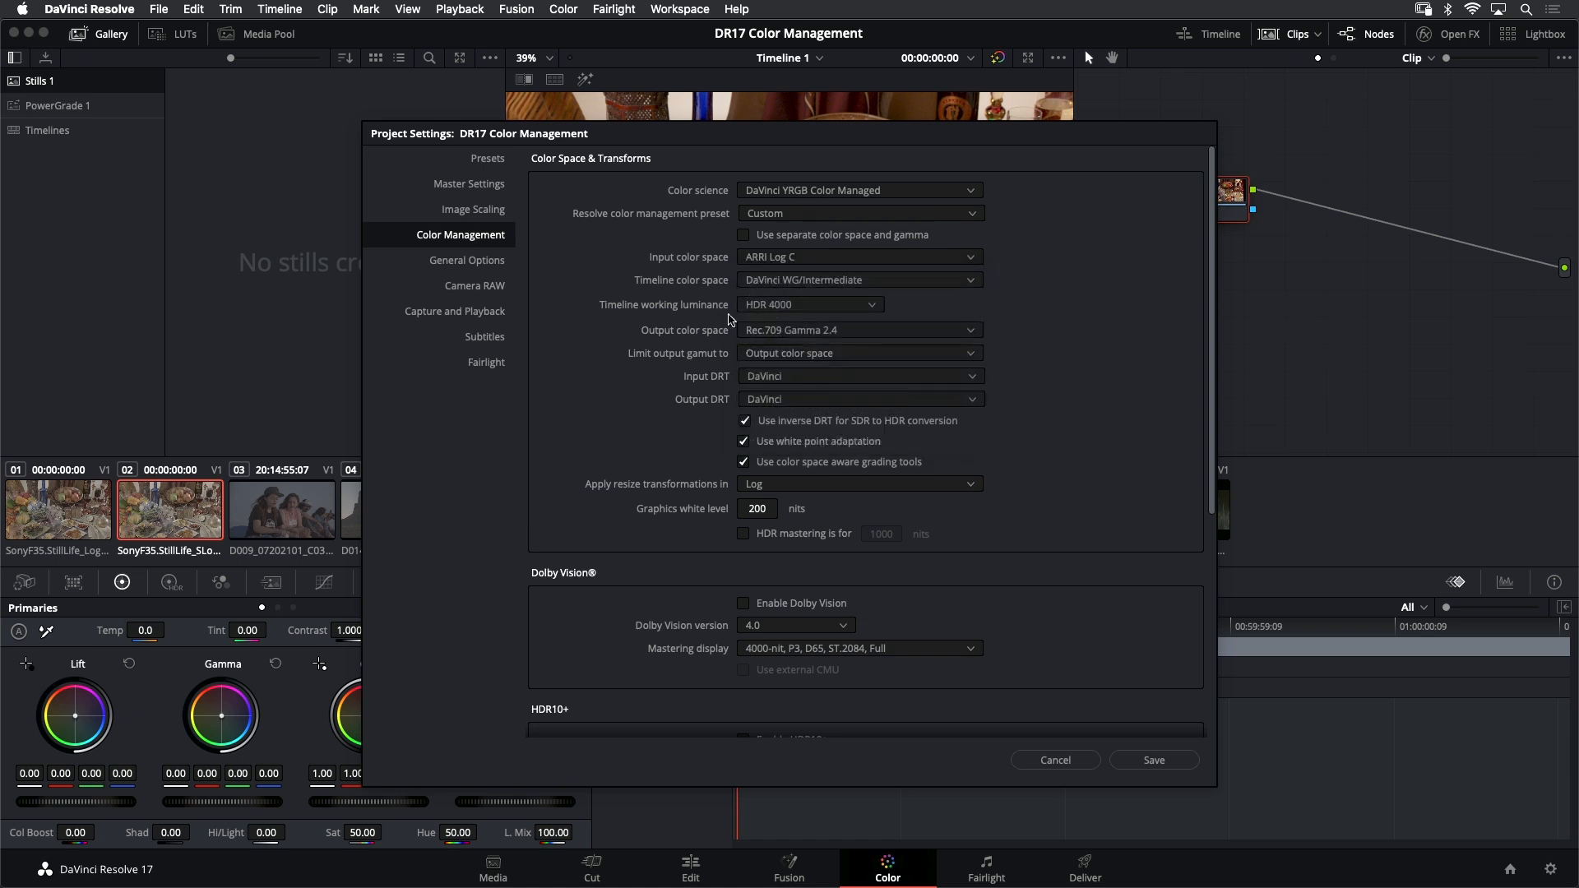